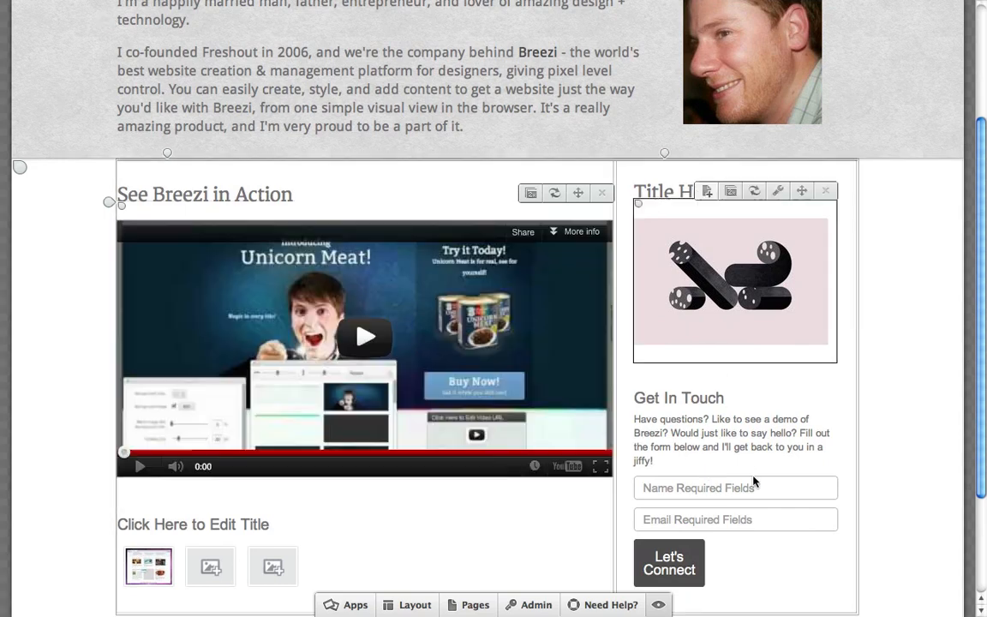
triple_click(828, 450)
scroll(828, 450, "down", 1)
left_click(827, 446)
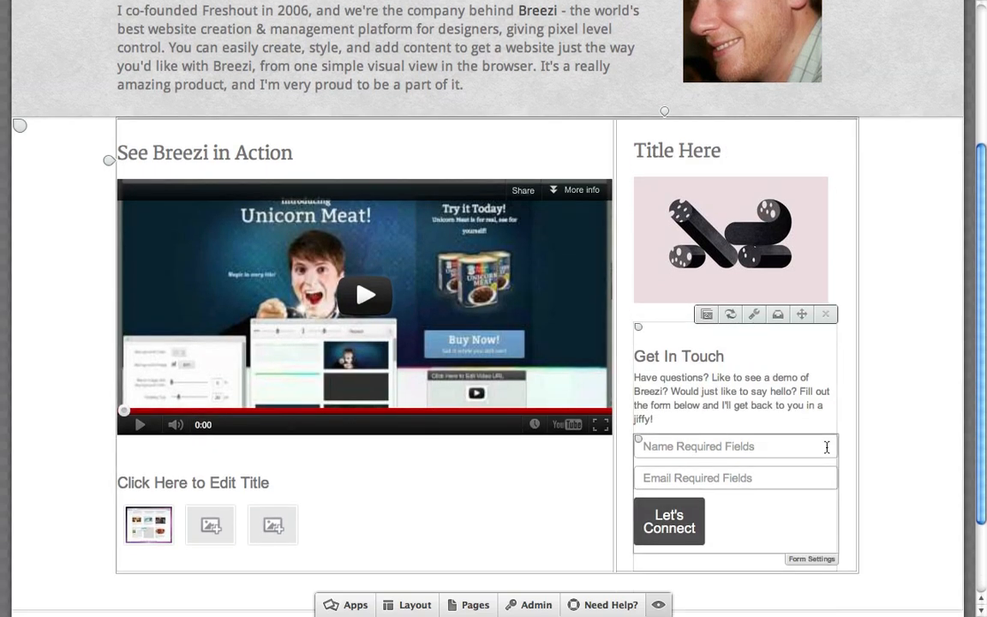
left_click(576, 191)
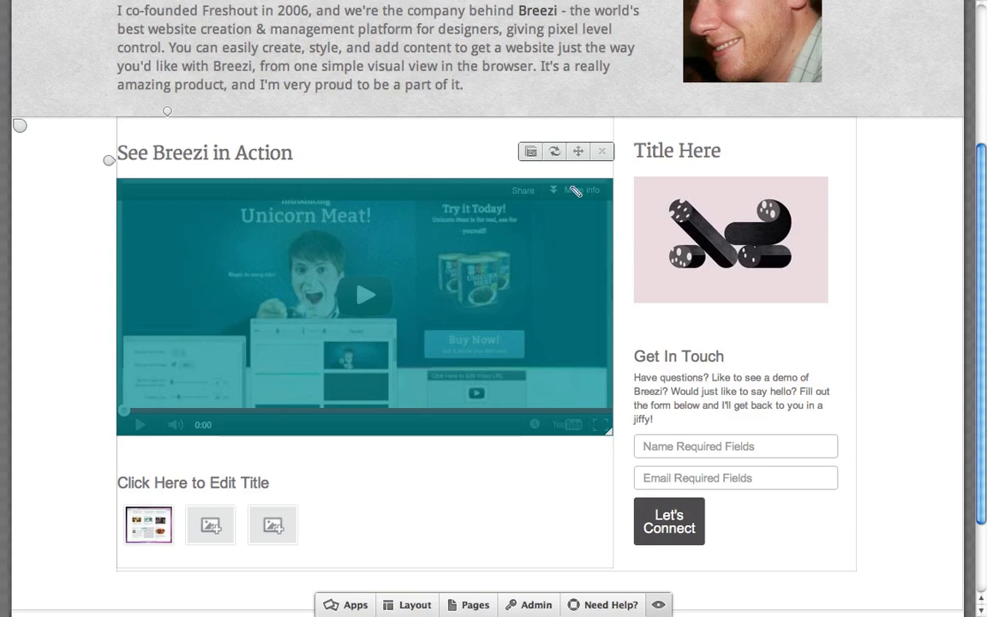
triple_click(534, 38)
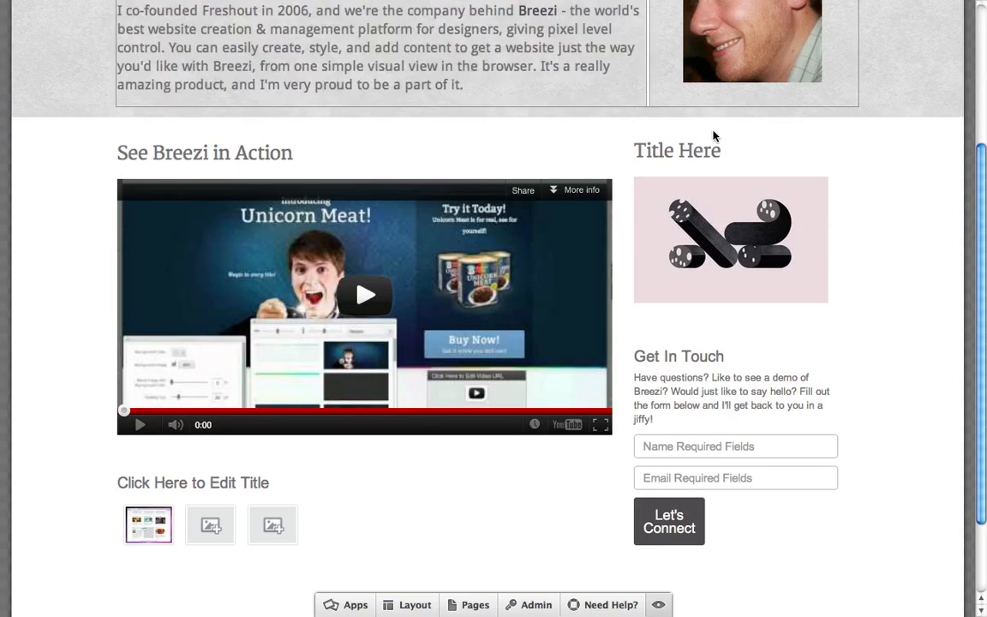
triple_click(668, 145)
left_click(322, 160)
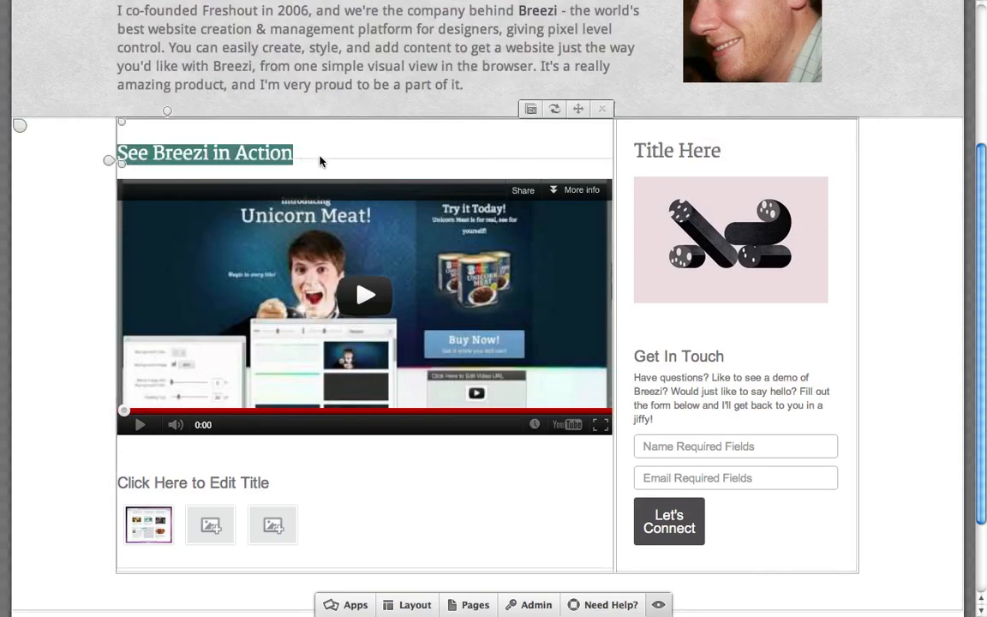
left_click(700, 182)
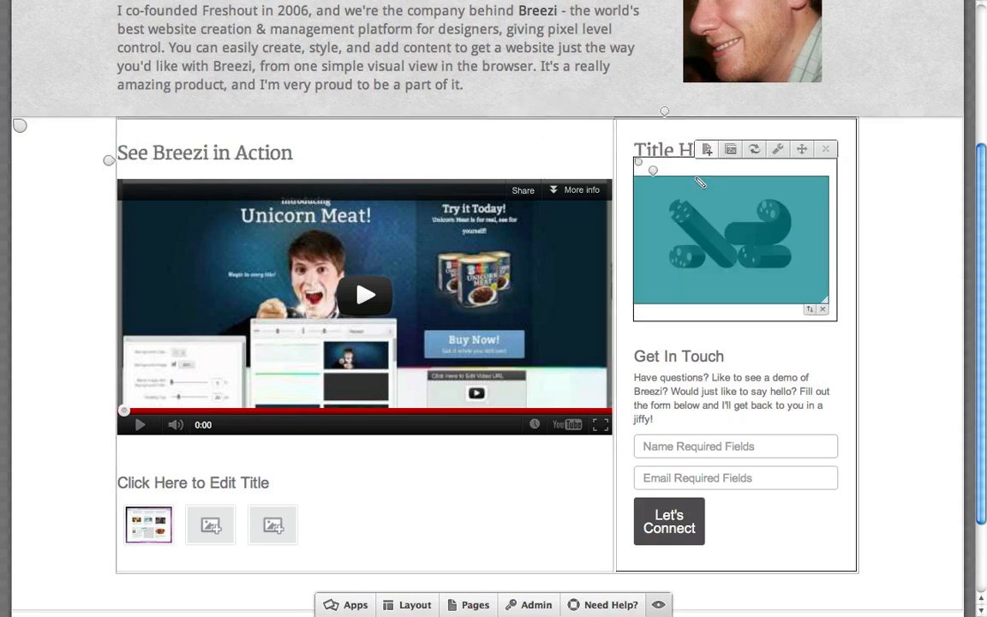
Review the existing versions of the Slideshow and Text apps and the pages they are installed on.
left_click(353, 605)
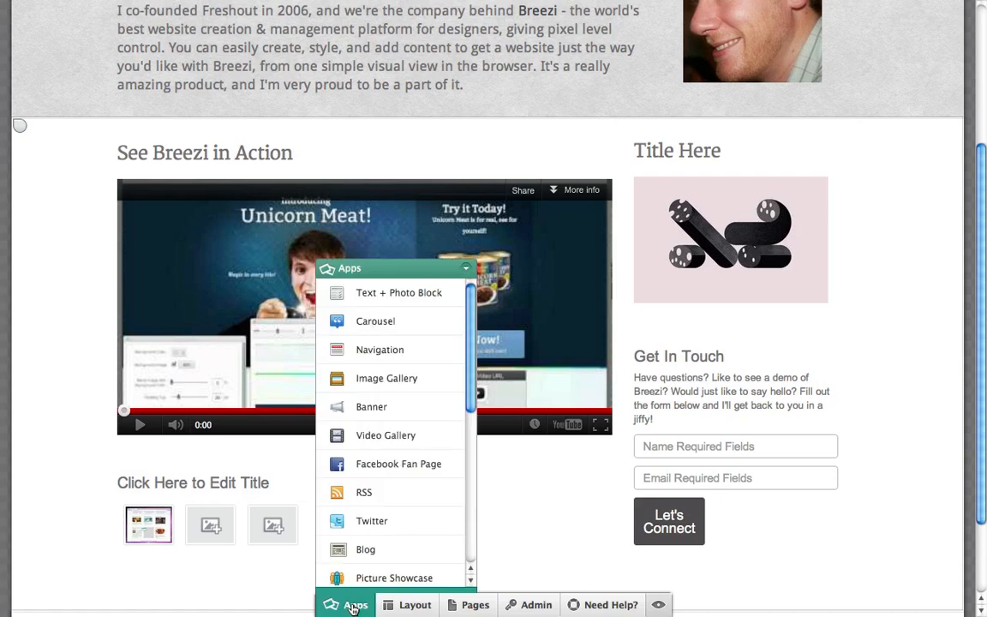
scroll(420, 326, "down", 8)
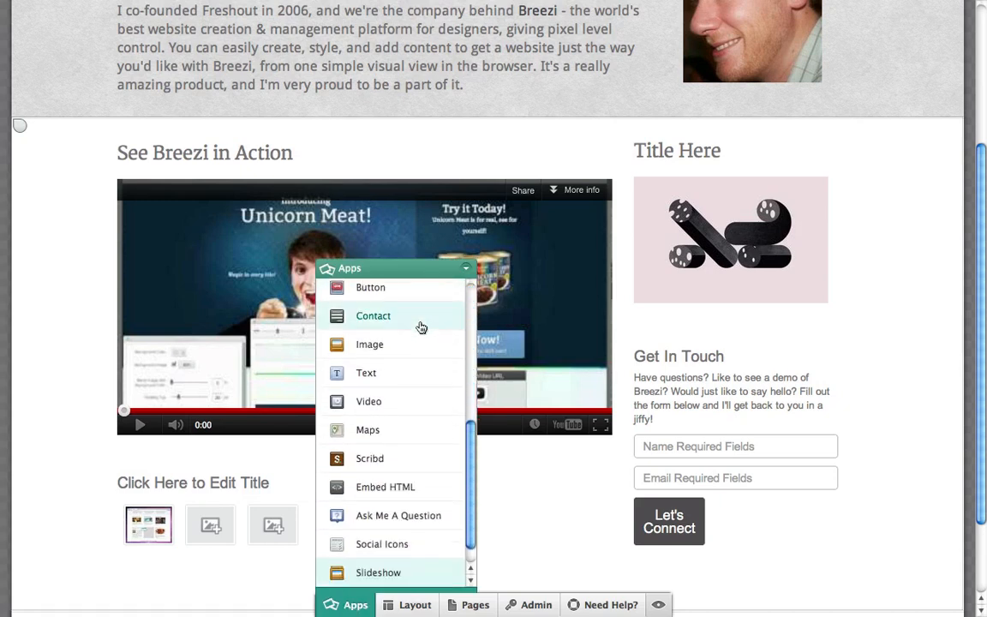
scroll(421, 327, "down", 2)
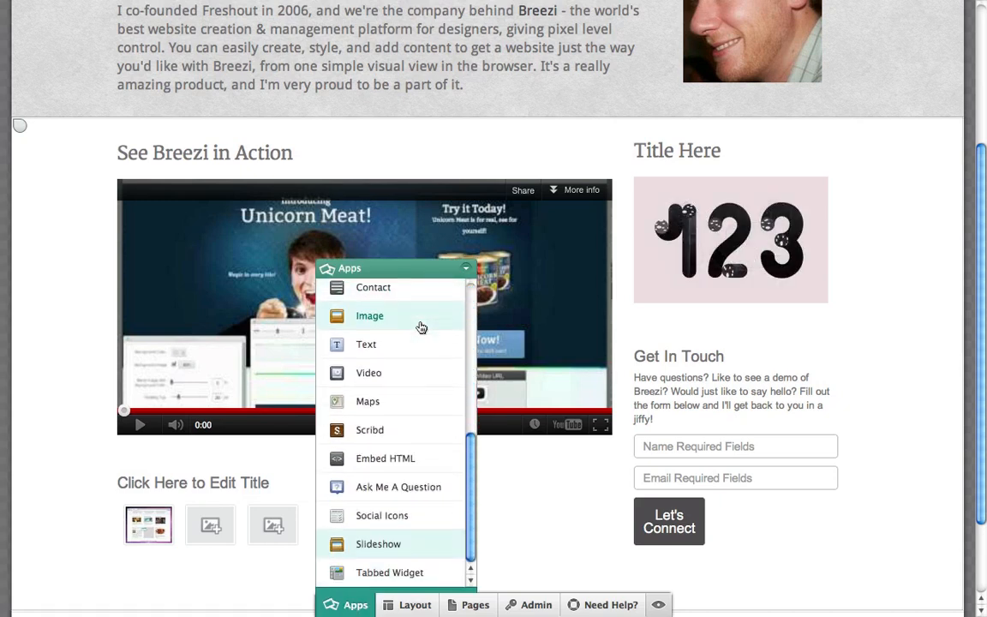
left_click(395, 546)
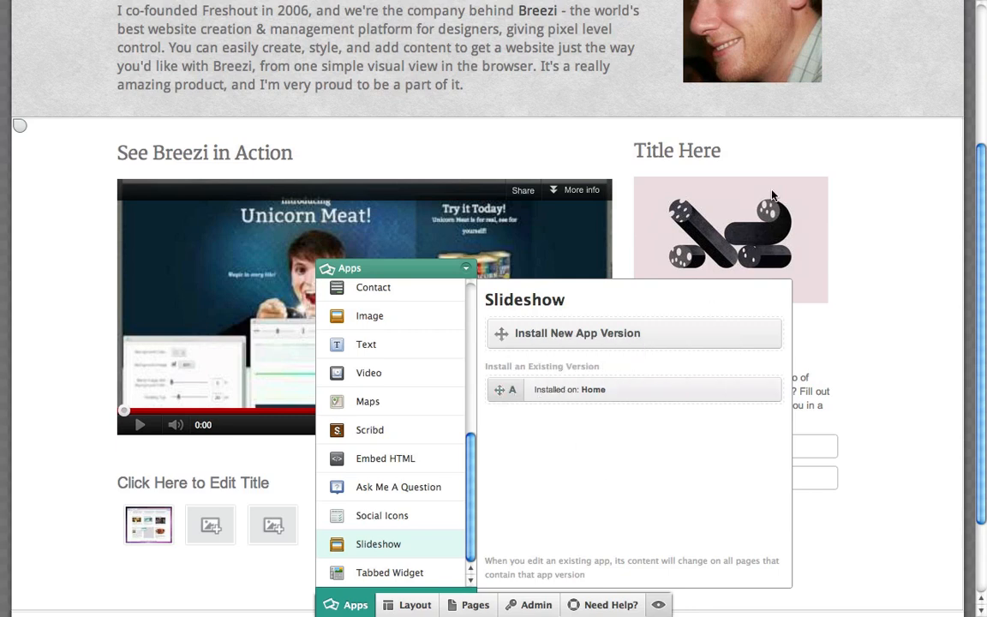
left_click(366, 347)
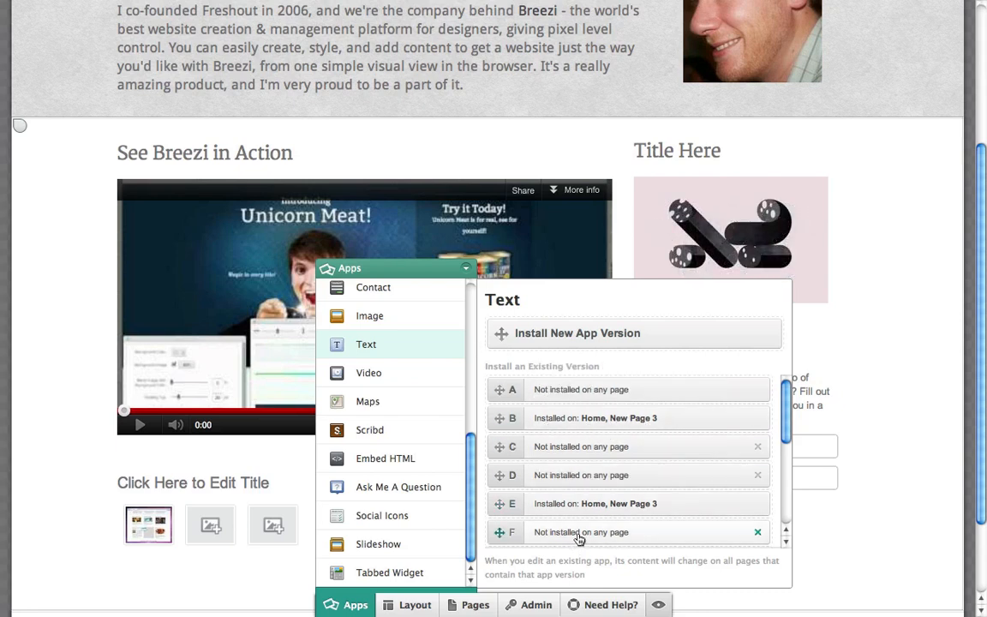
left_click(468, 273)
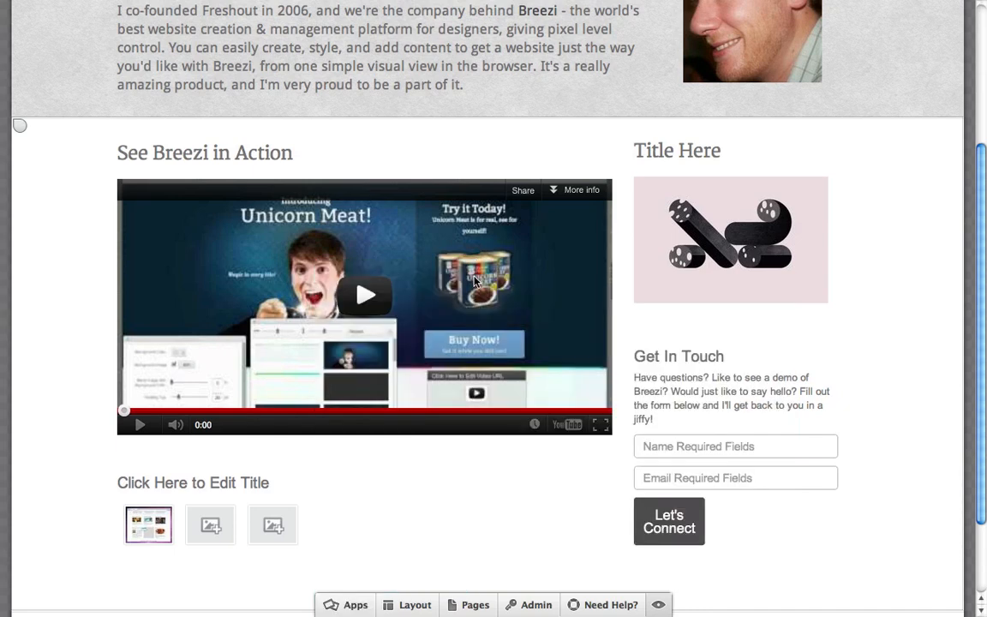
Create a new app version of the slideshow under the "Title Here" heading from its version swap options.
mouse_move(774, 250)
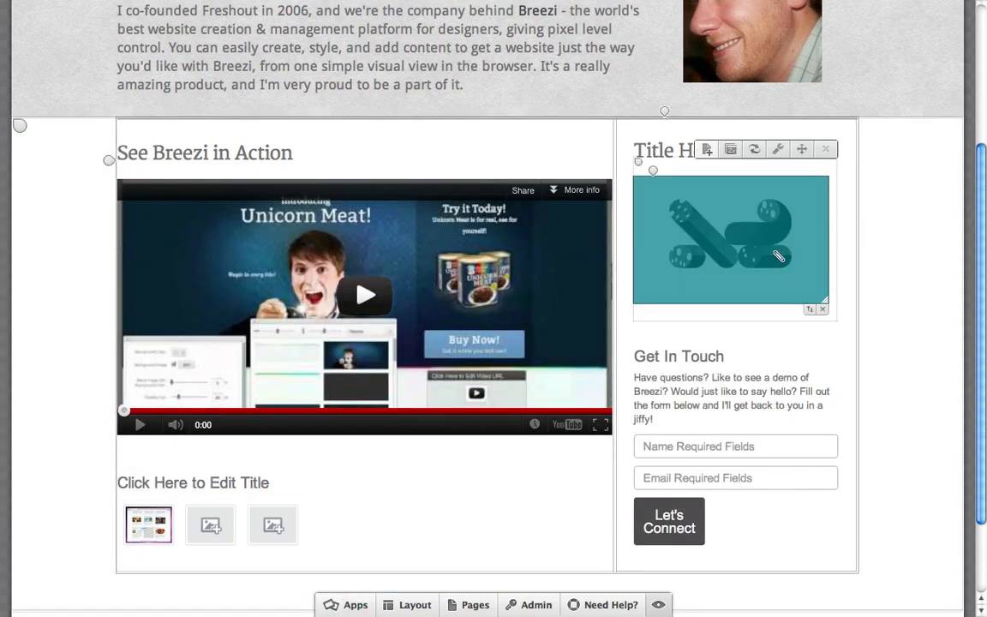
left_click(754, 151)
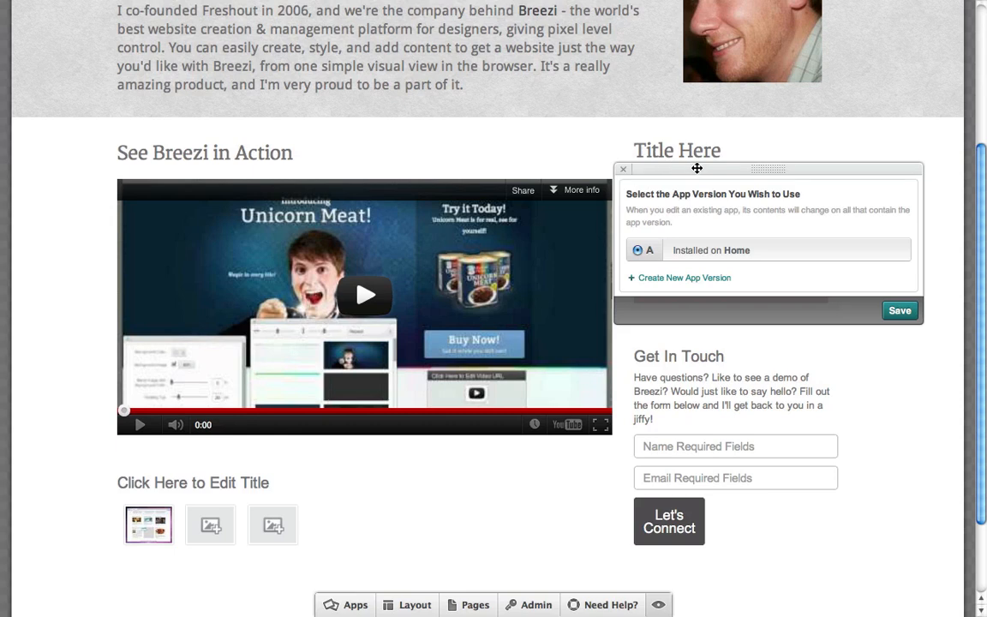
left_click(625, 171)
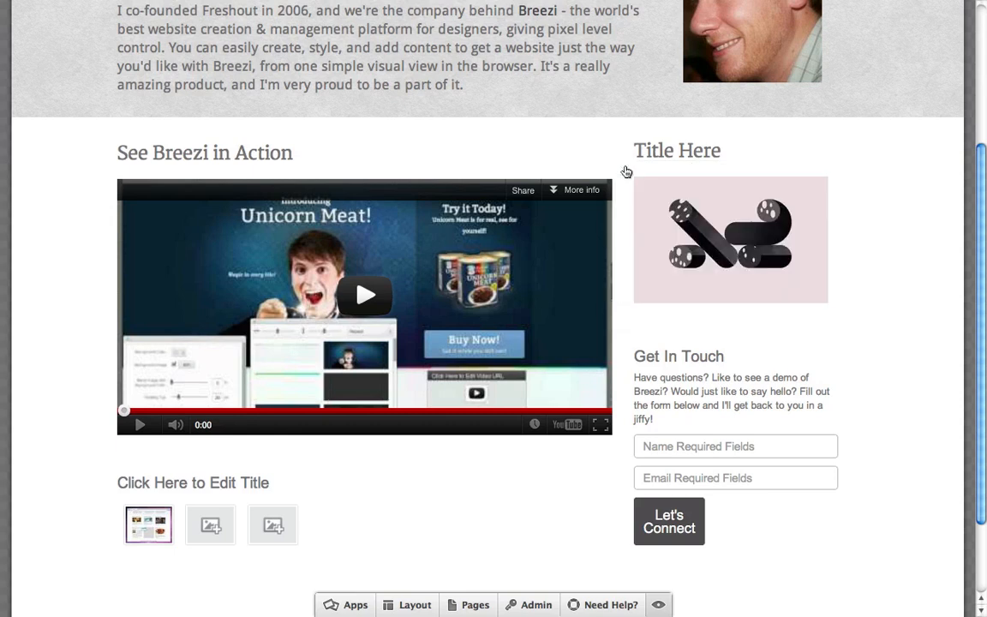
mouse_move(742, 226)
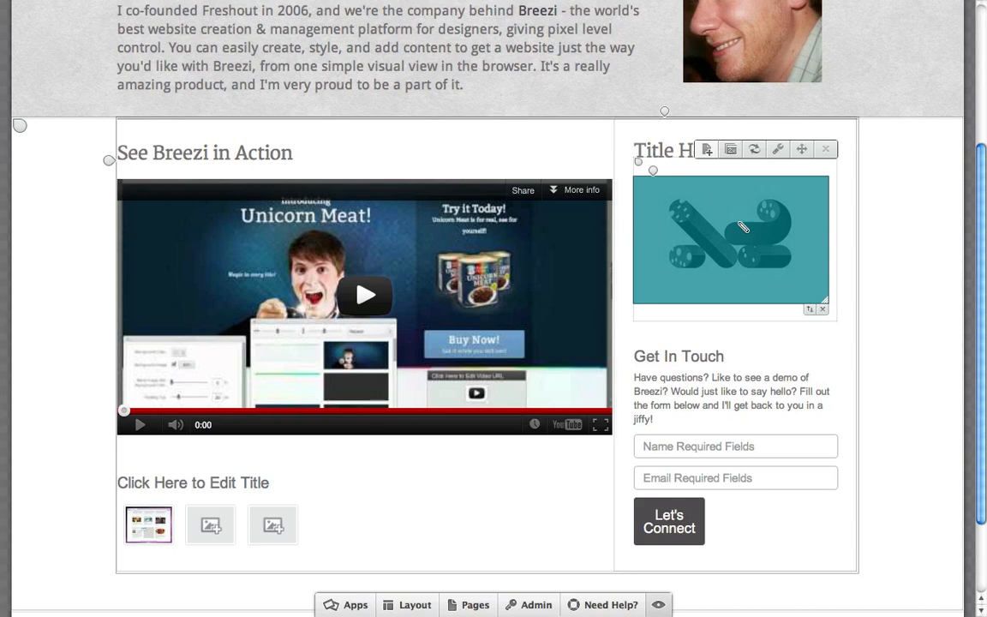
left_click(756, 151)
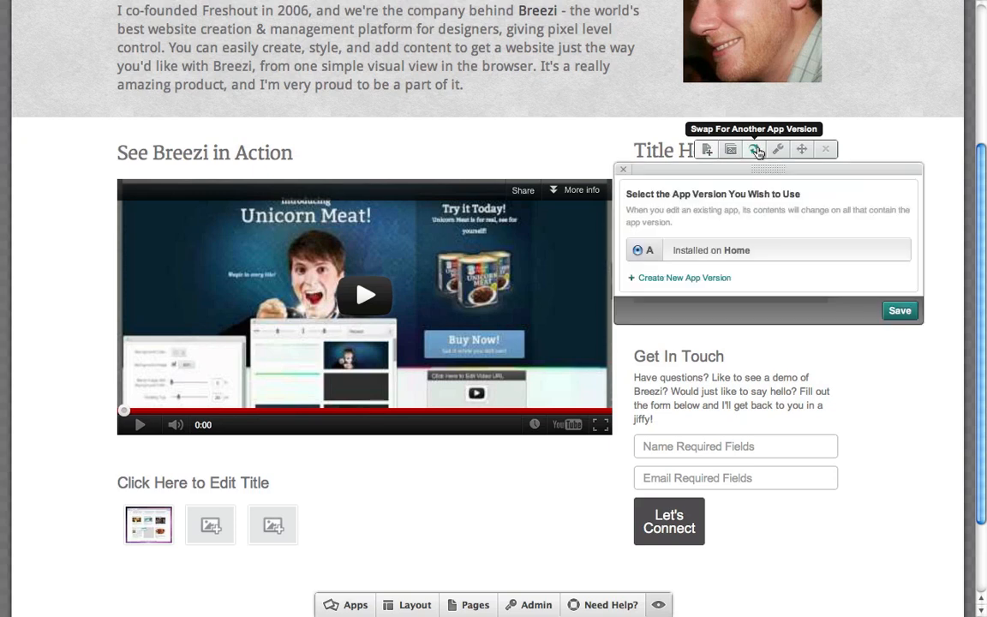
left_click(682, 278)
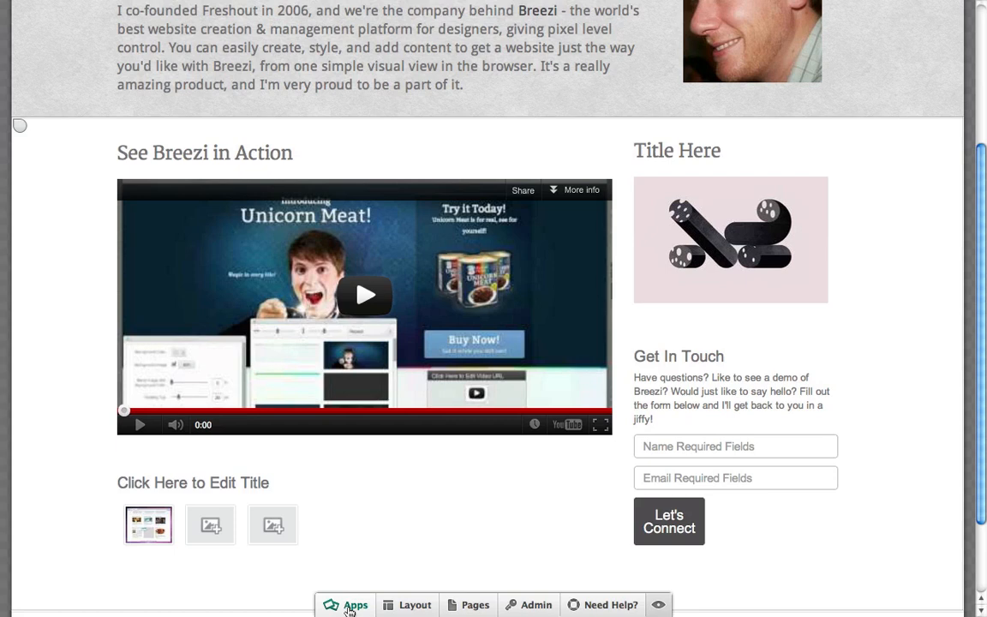
Install existing Slideshow version B between the current slideshow and the Get In Touch form.
left_click(349, 607)
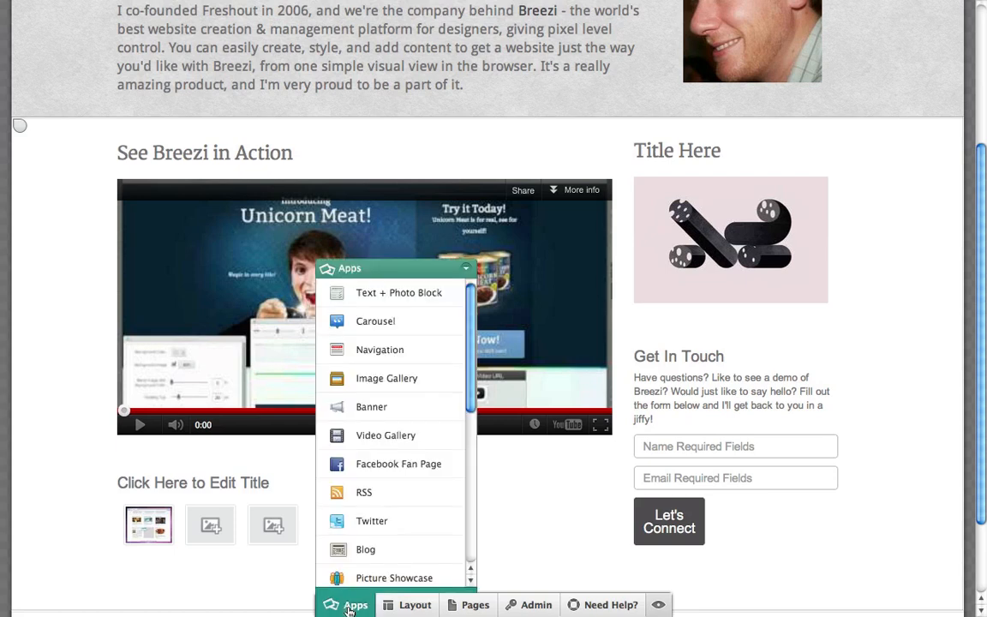
scroll(374, 506, "down", 6)
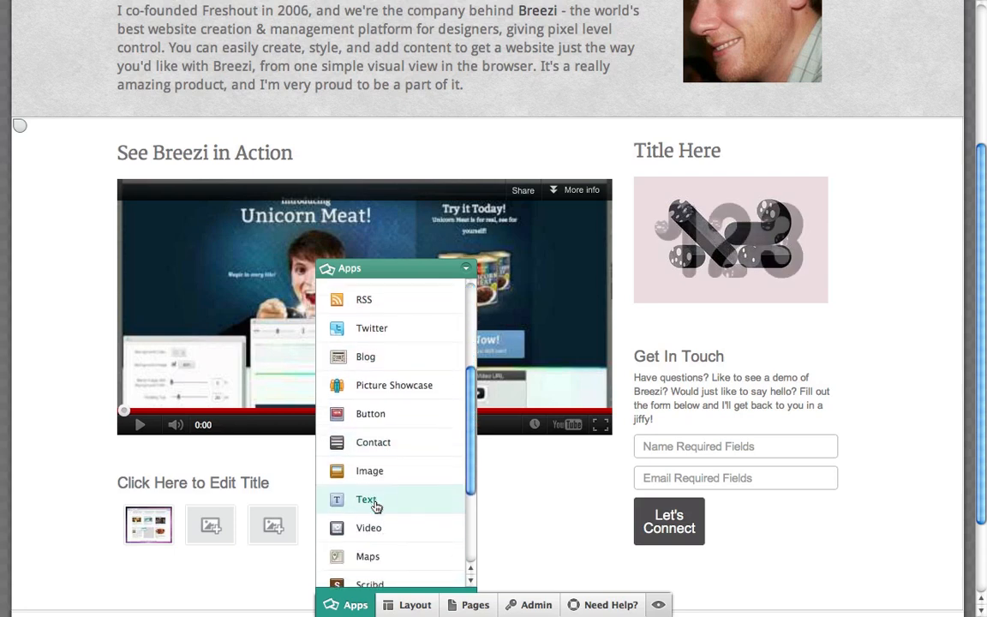
scroll(377, 506, "down", 1)
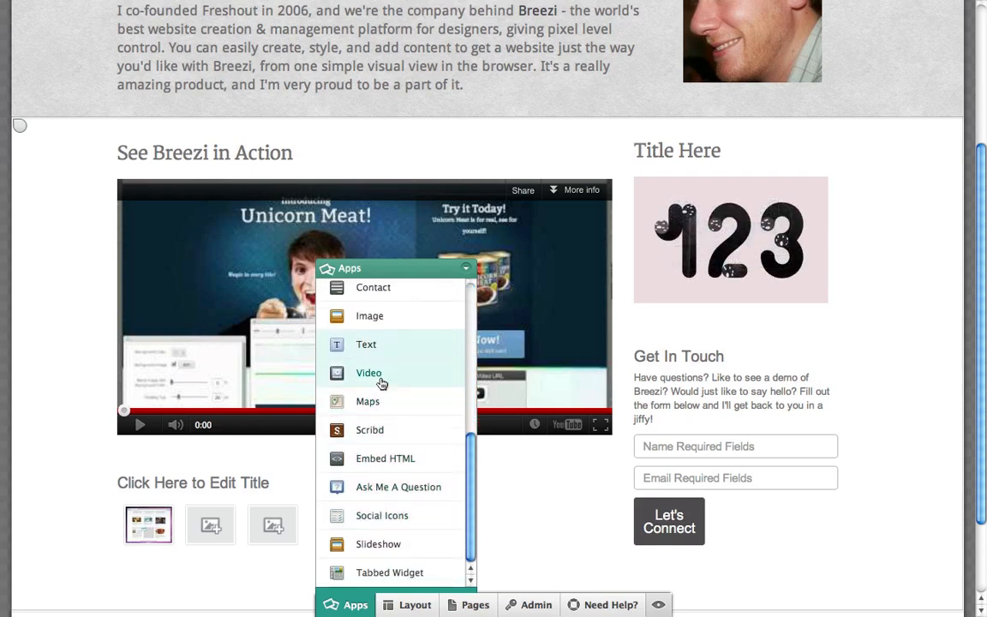
left_click(374, 545)
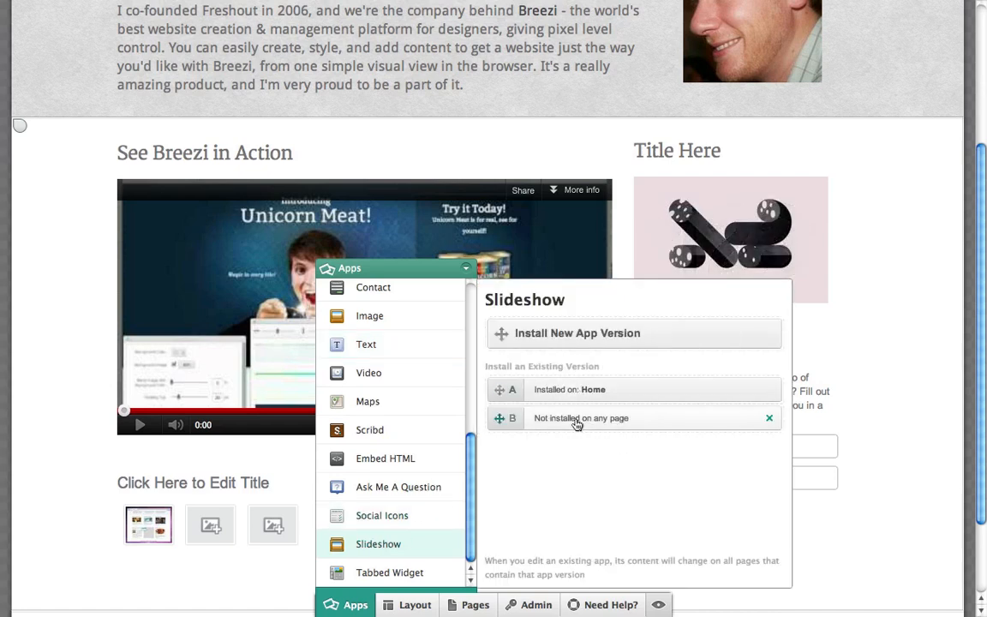
left_click_drag(577, 425, 745, 348)
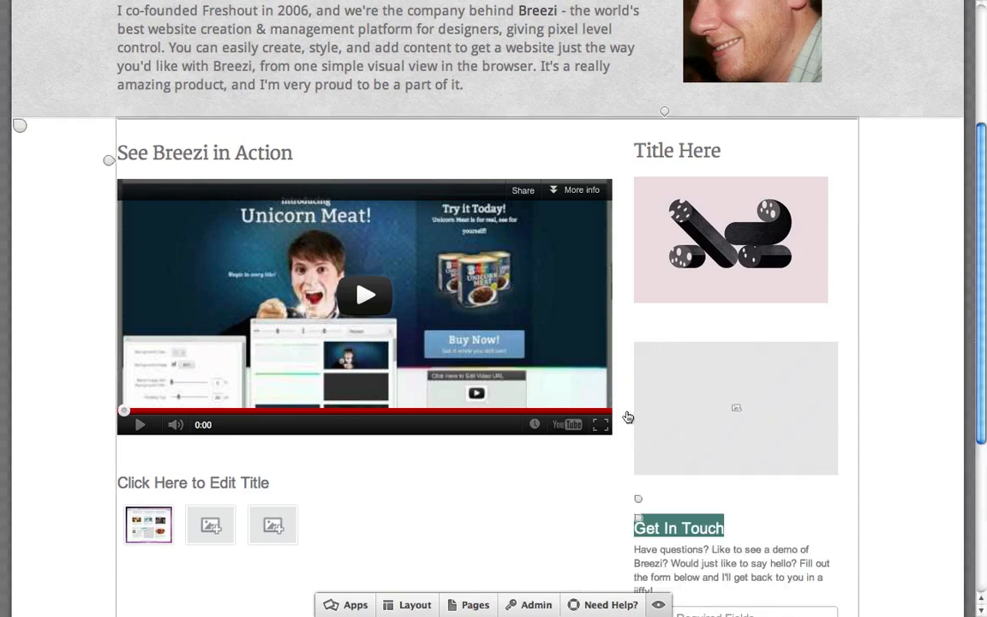
Duplicate the slideshow under the "Title Here" heading and check the Slideshow app's list of existing versions.
mouse_move(771, 367)
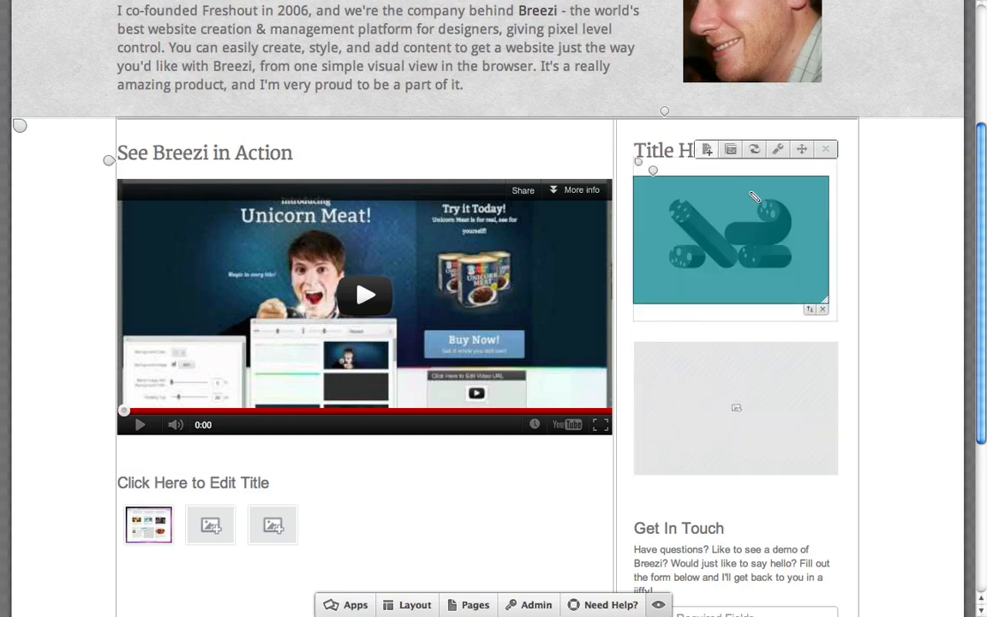
left_click(732, 151)
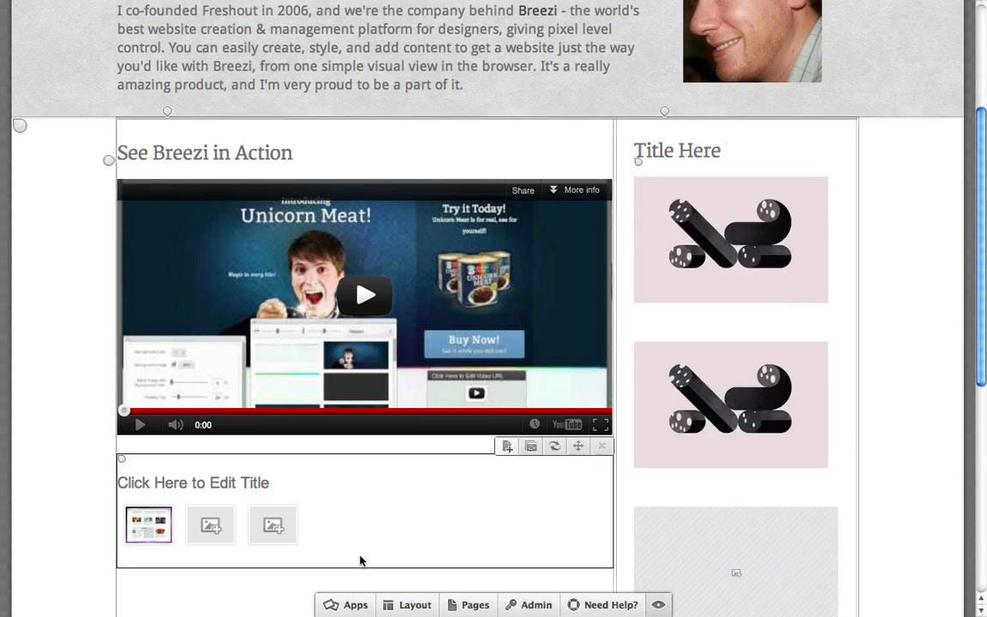
left_click(342, 605)
scroll(386, 403, "down", 5)
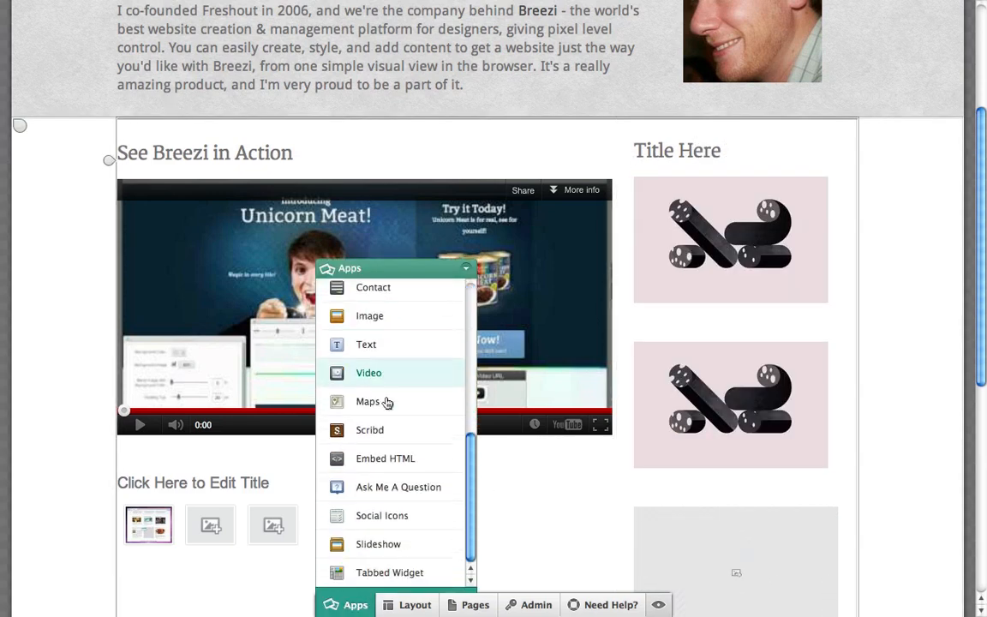
left_click(375, 546)
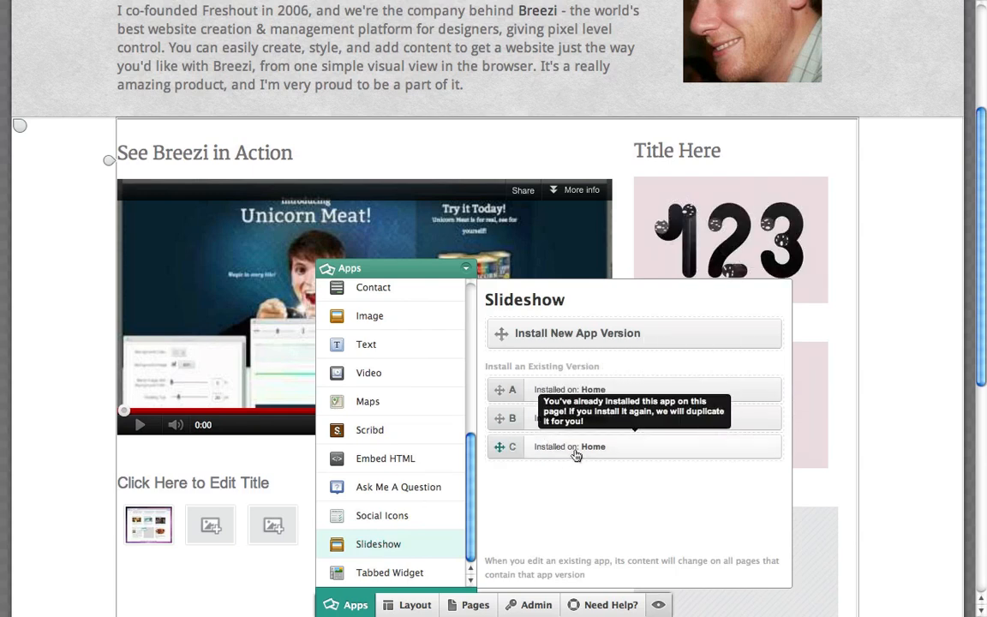
left_click(466, 268)
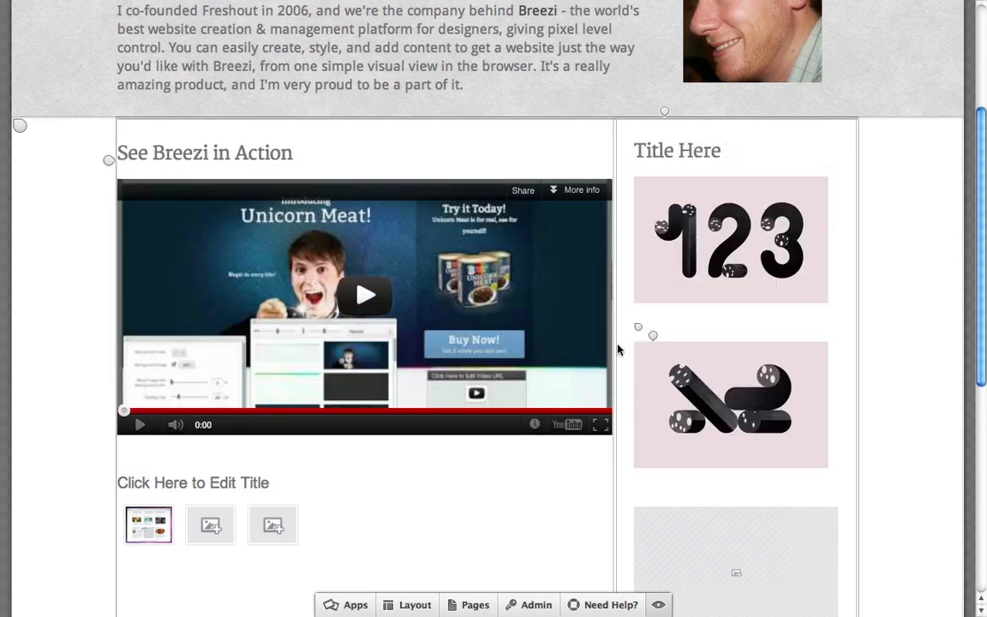
scroll(619, 349, "down", 1)
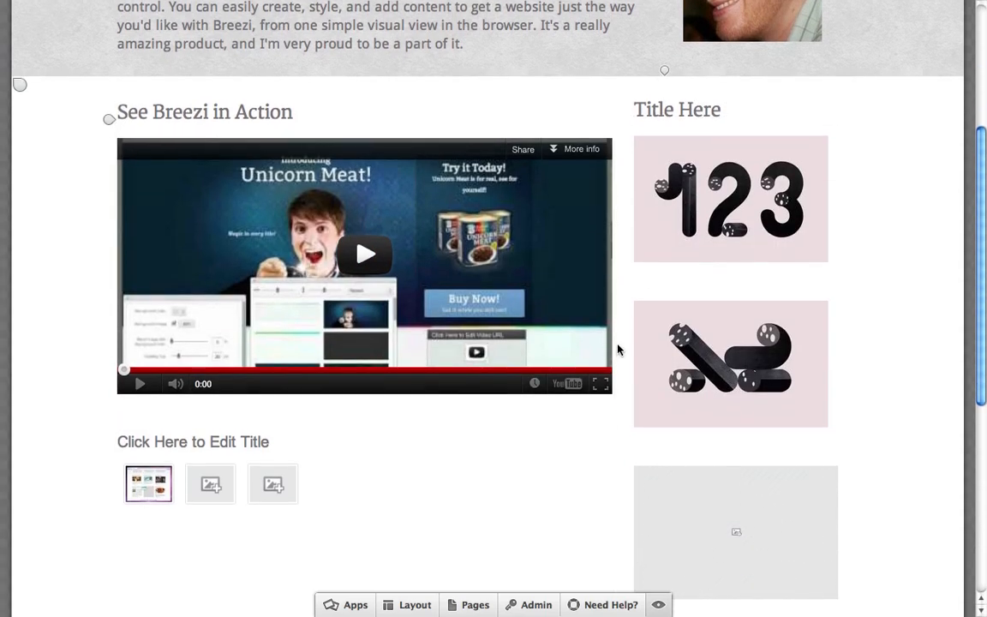
left_click(672, 423)
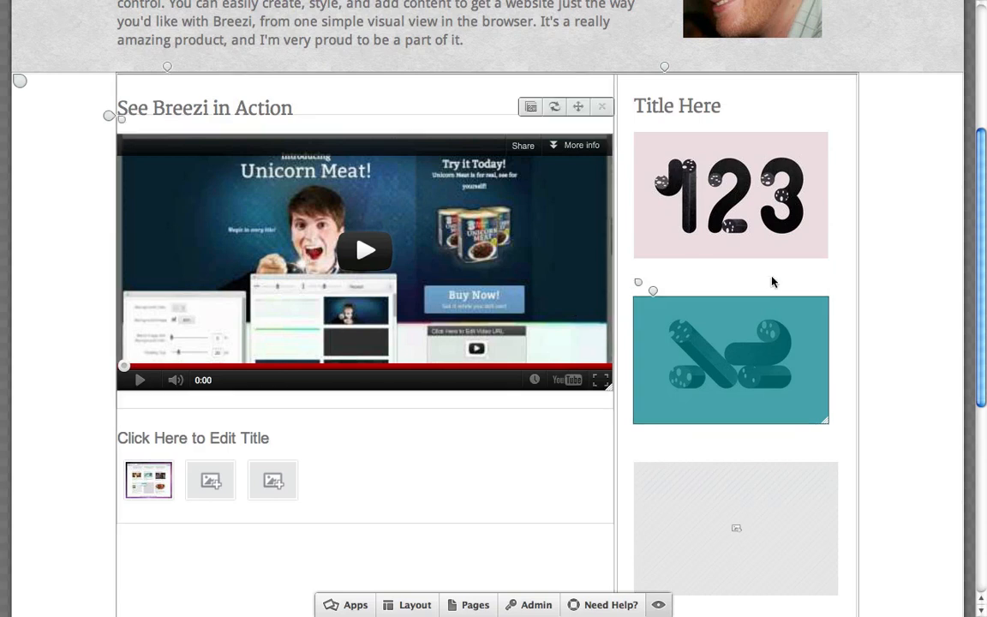
Create a new site page named "Page 4".
left_click(474, 605)
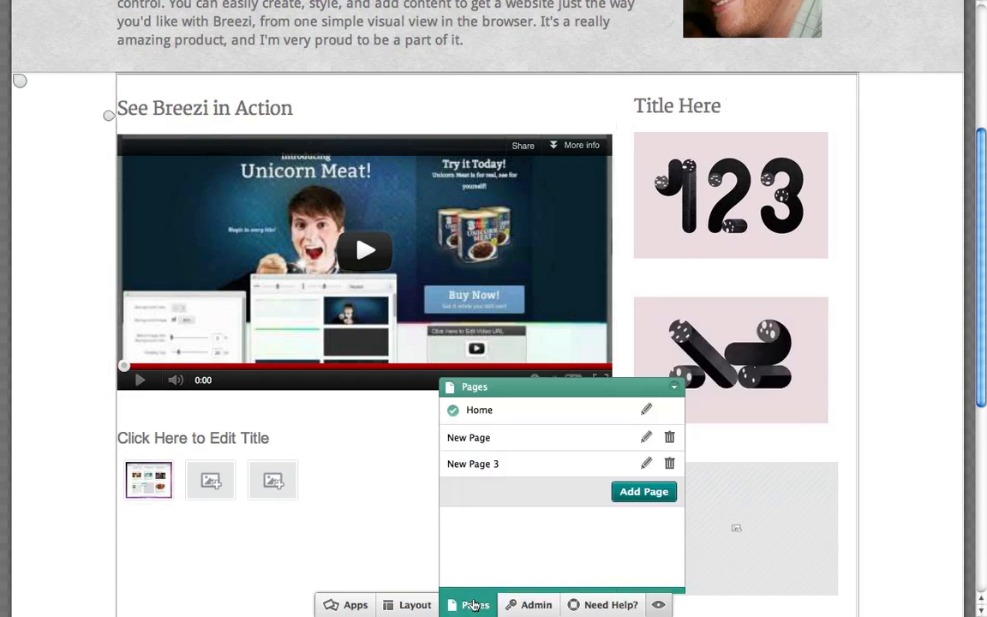
left_click(624, 500)
left_click(418, 277)
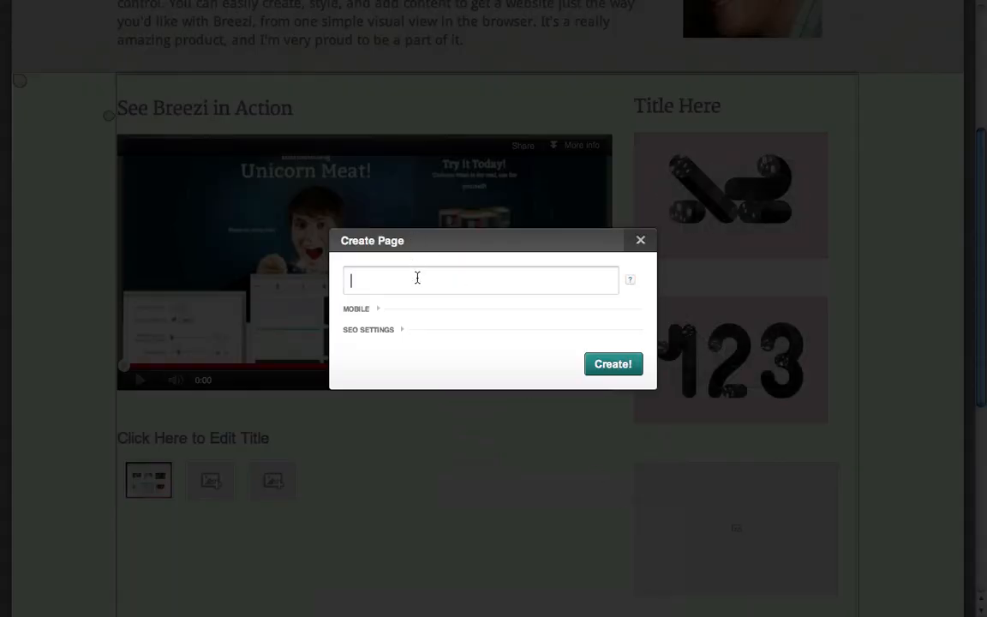
type("Page 4")
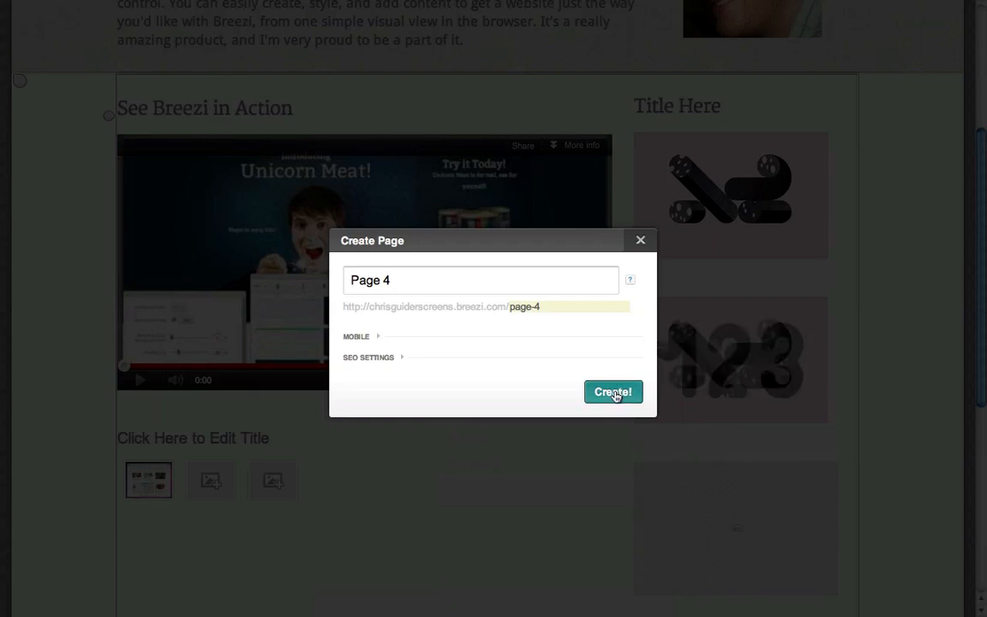
left_click(614, 393)
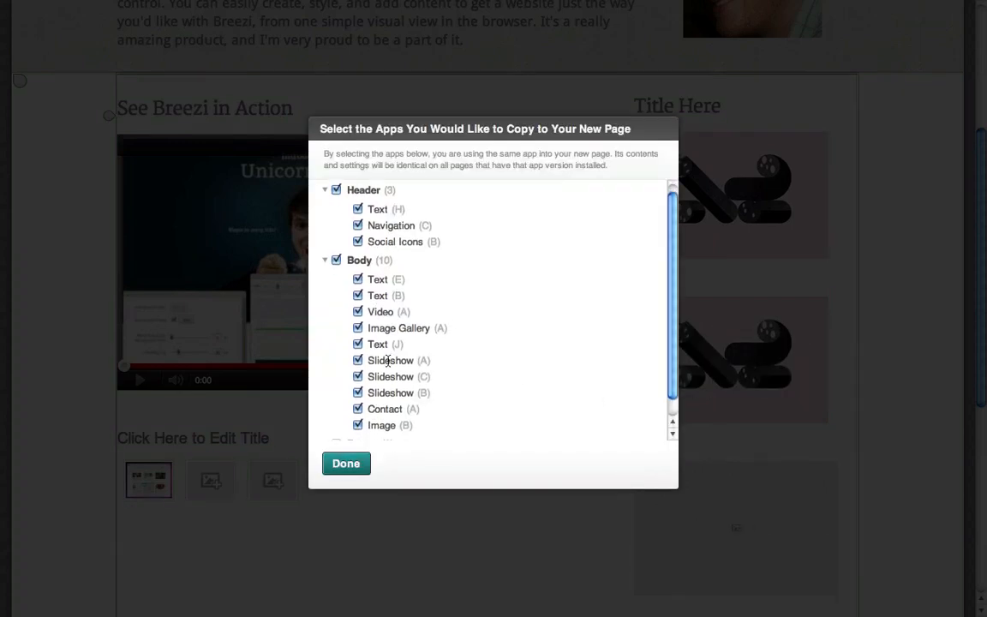
Copy all listed header and body apps to the new page and check the app versions of its introduction text.
scroll(385, 390, "down", 1)
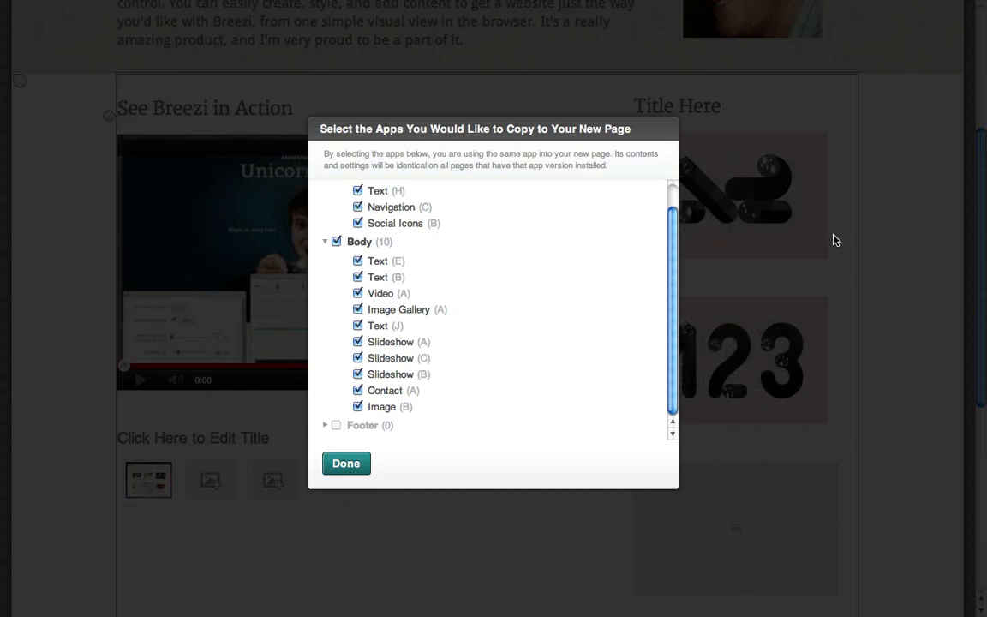
scroll(515, 284, "up", 1)
scroll(516, 283, "down", 1)
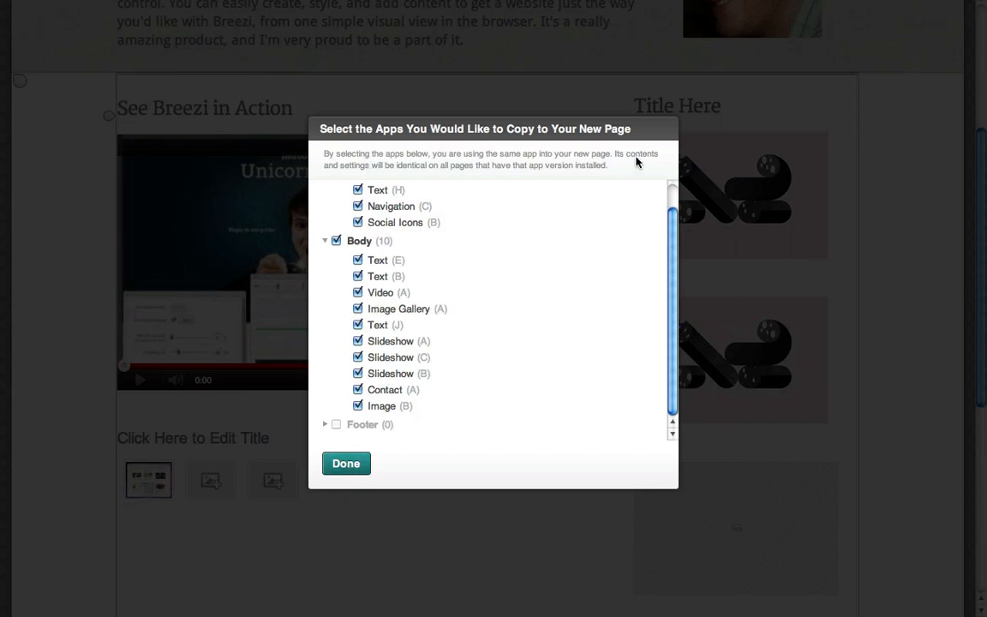
left_click(345, 463)
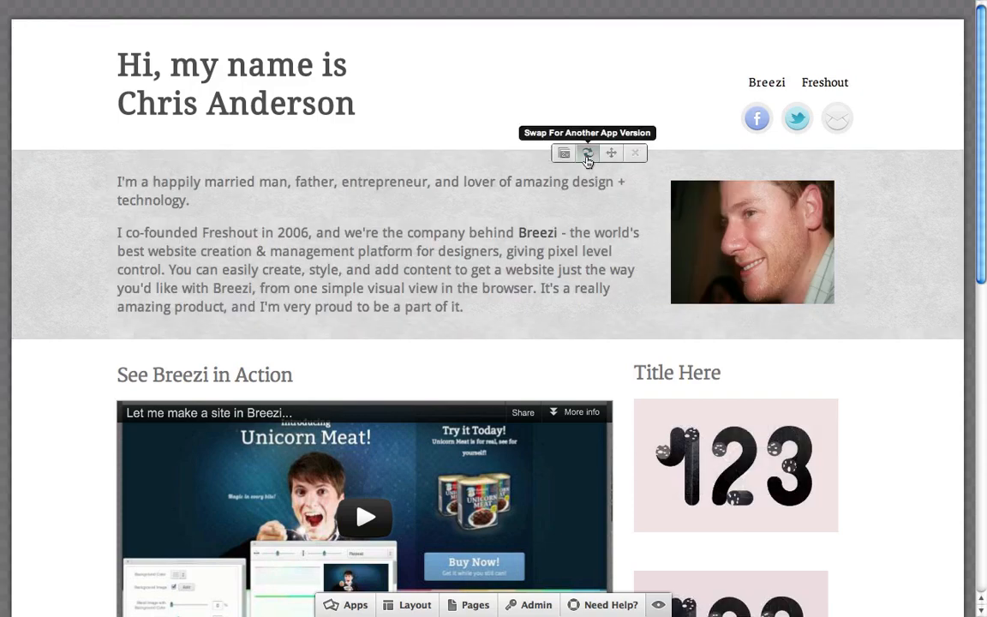
left_click(588, 155)
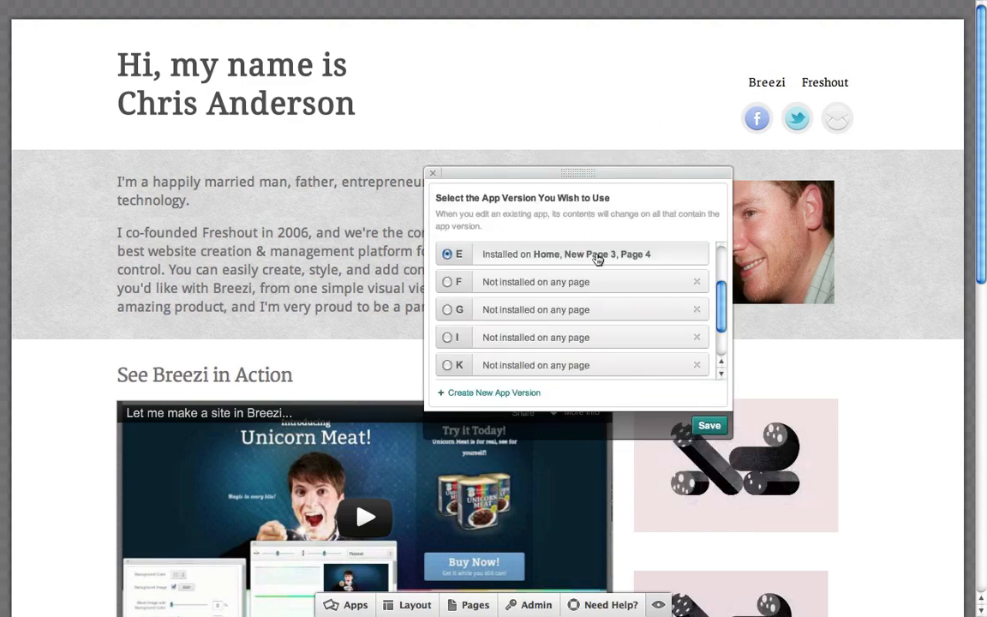
left_click(434, 174)
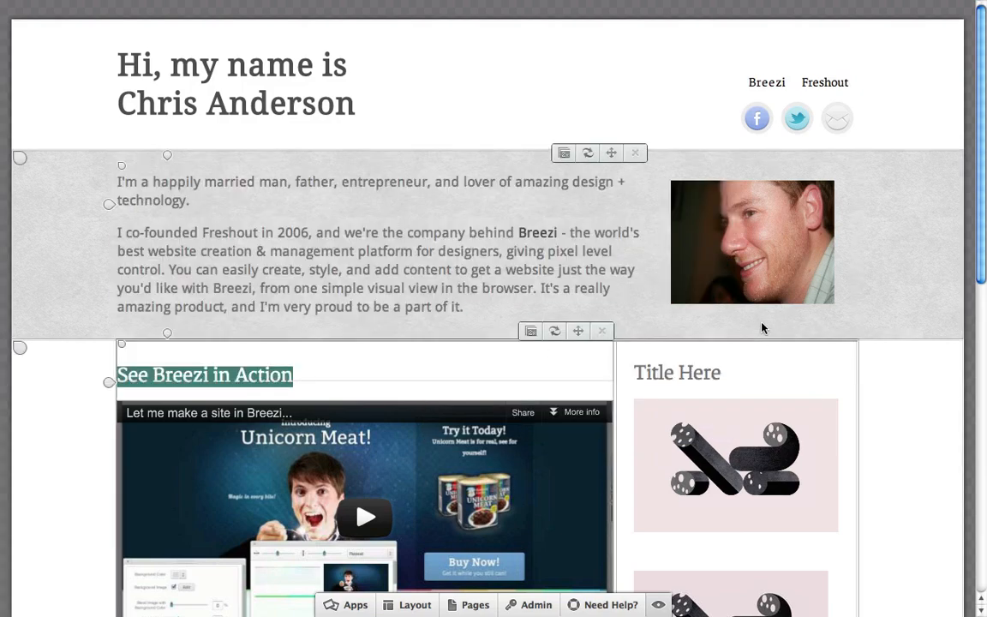
Duplicate the second slideshow under the "Title Here" heading on Page 4.
scroll(465, 269, "down", 2)
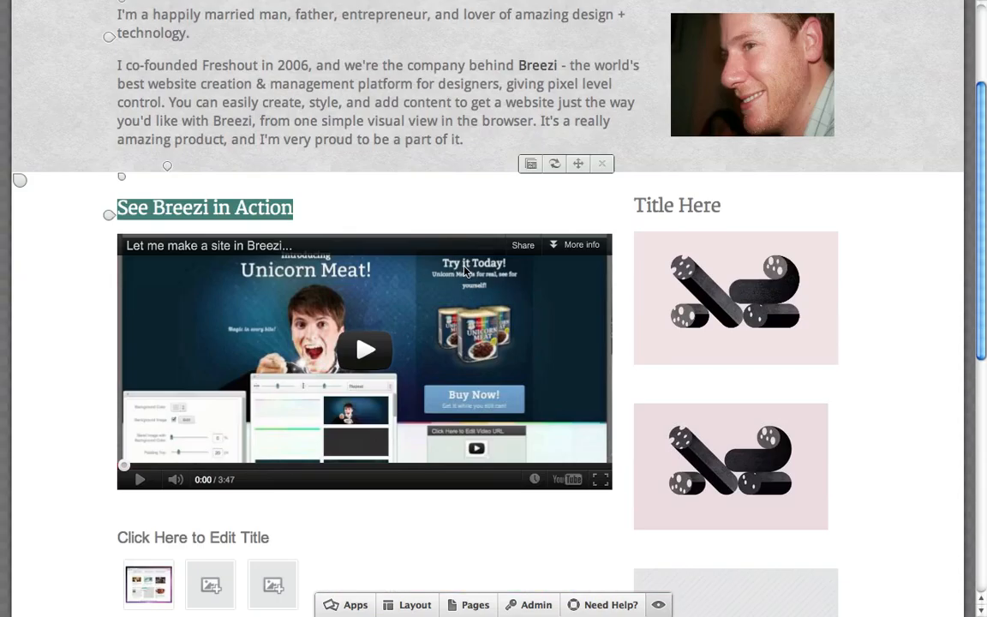
scroll(480, 326, "down", 2)
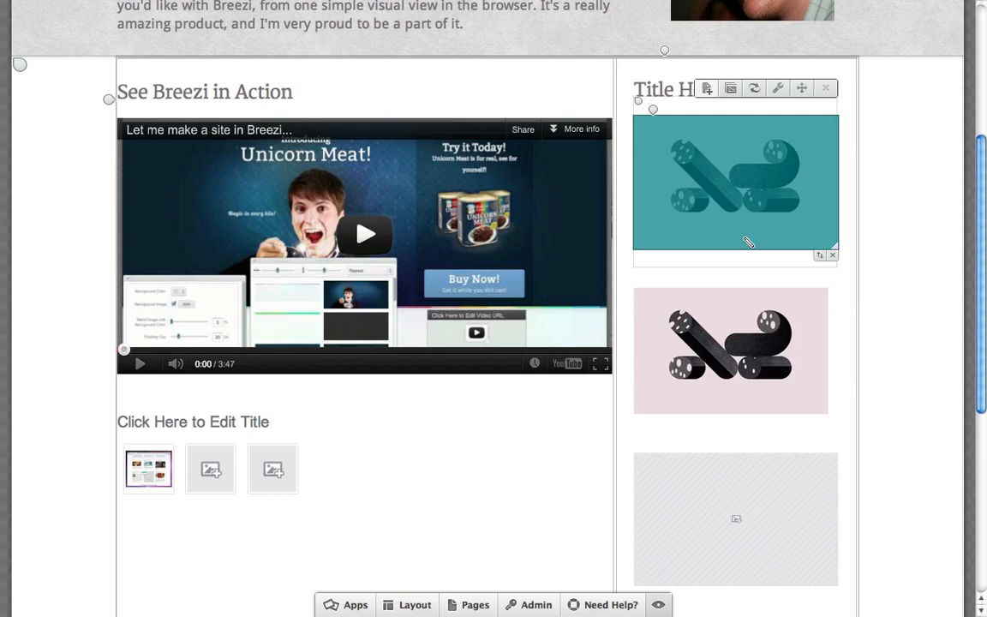
left_click(678, 114)
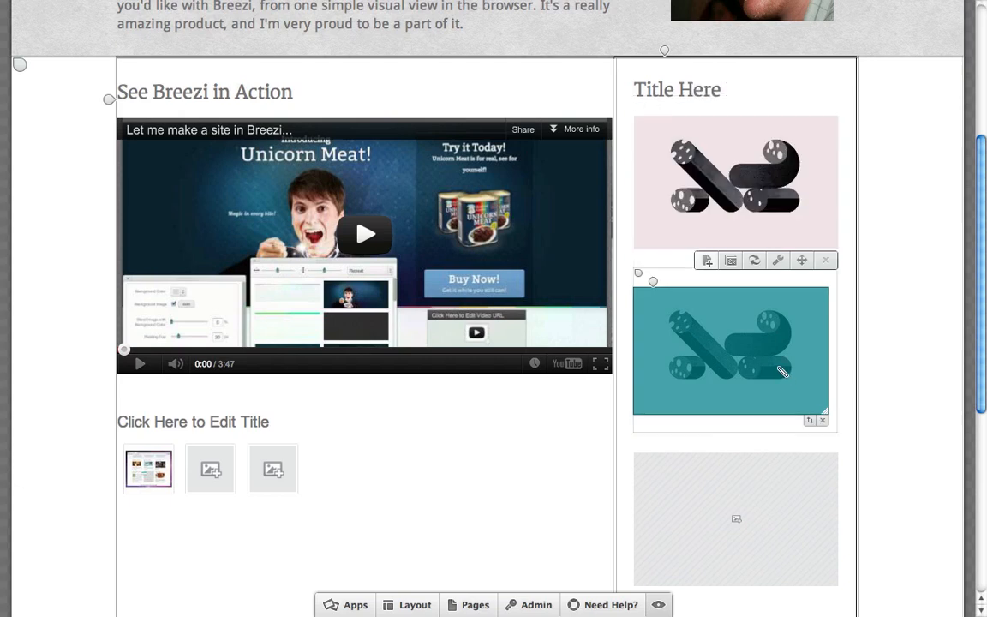
left_click(730, 261)
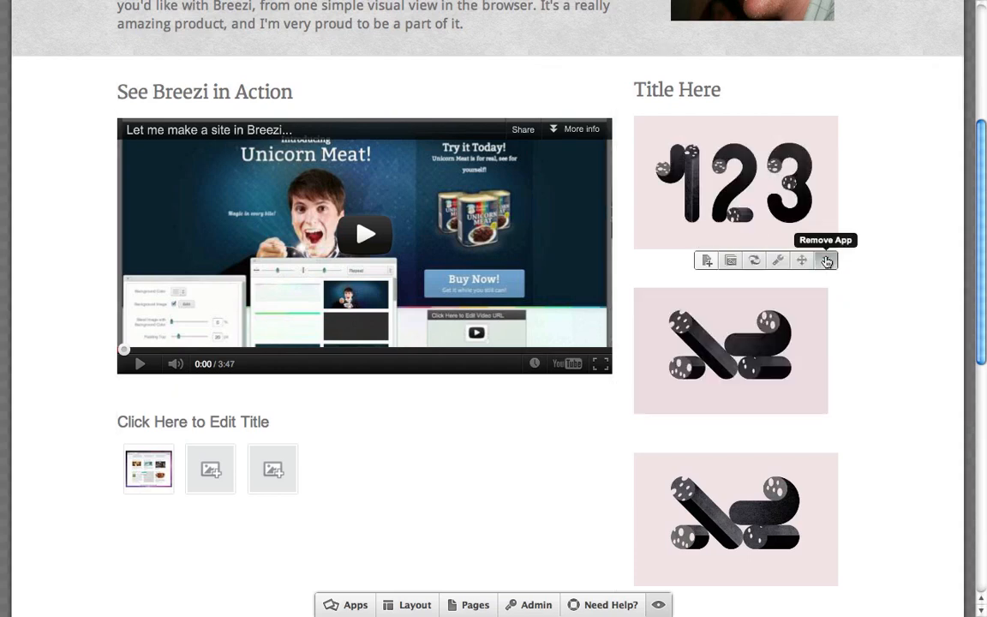
Remove the extra slideshows above the Get In Touch form, keeping only the top one, and check its list of app versions.
left_click(827, 262)
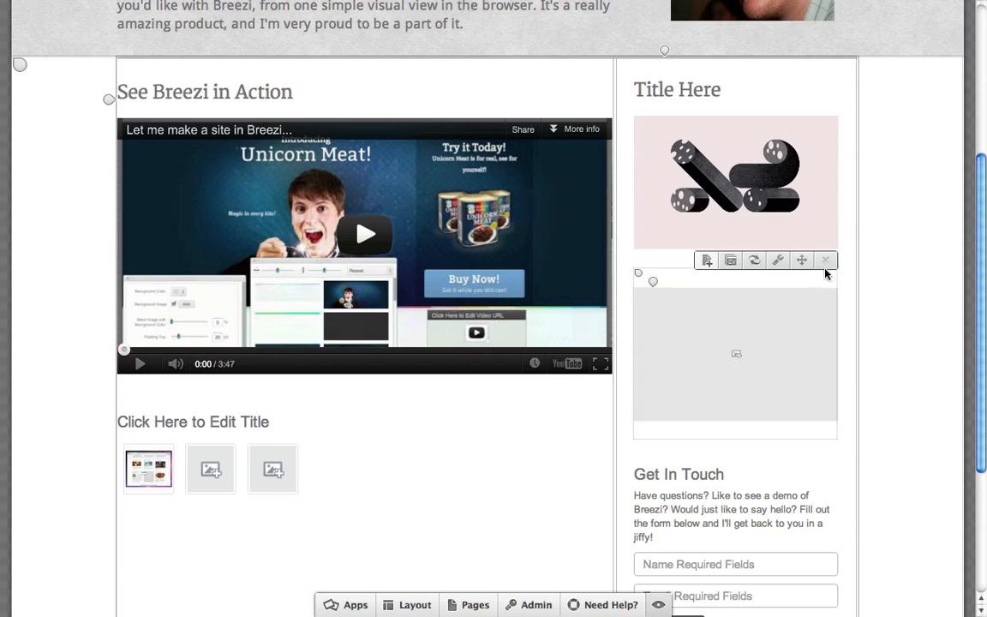
left_click(823, 265)
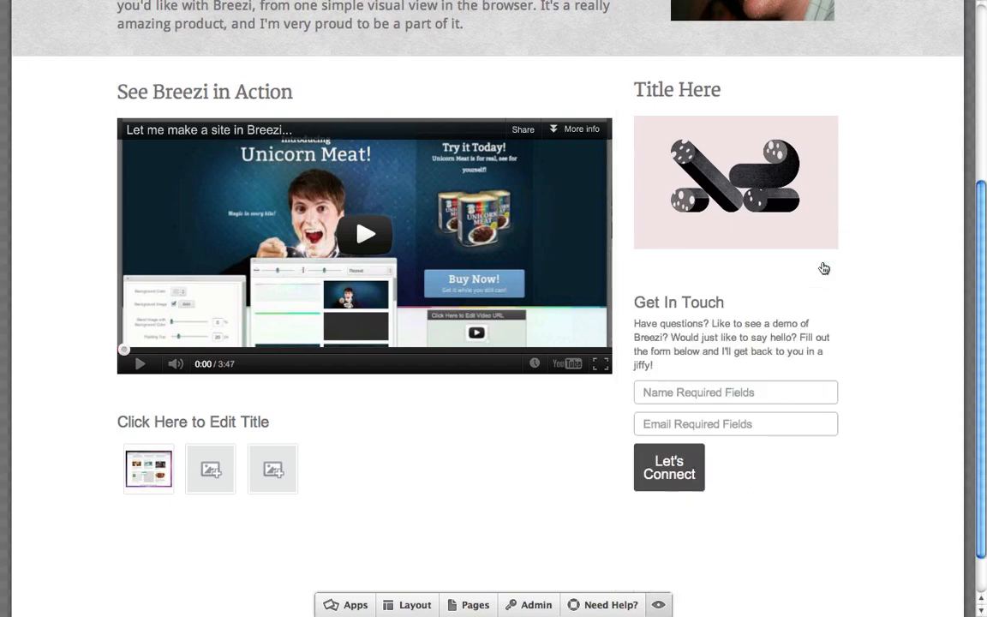
left_click(751, 92)
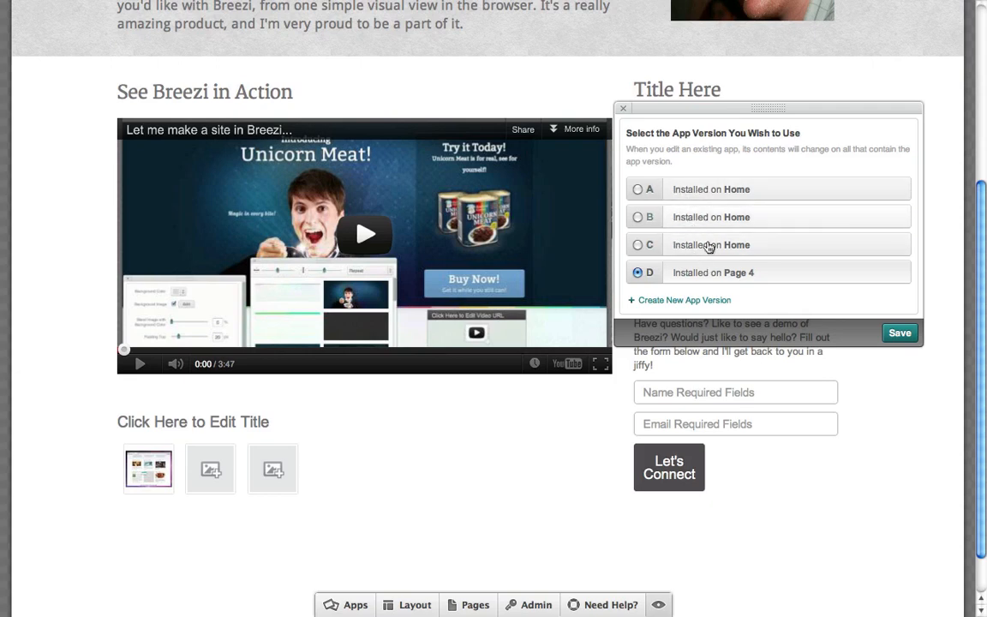
left_click(623, 112)
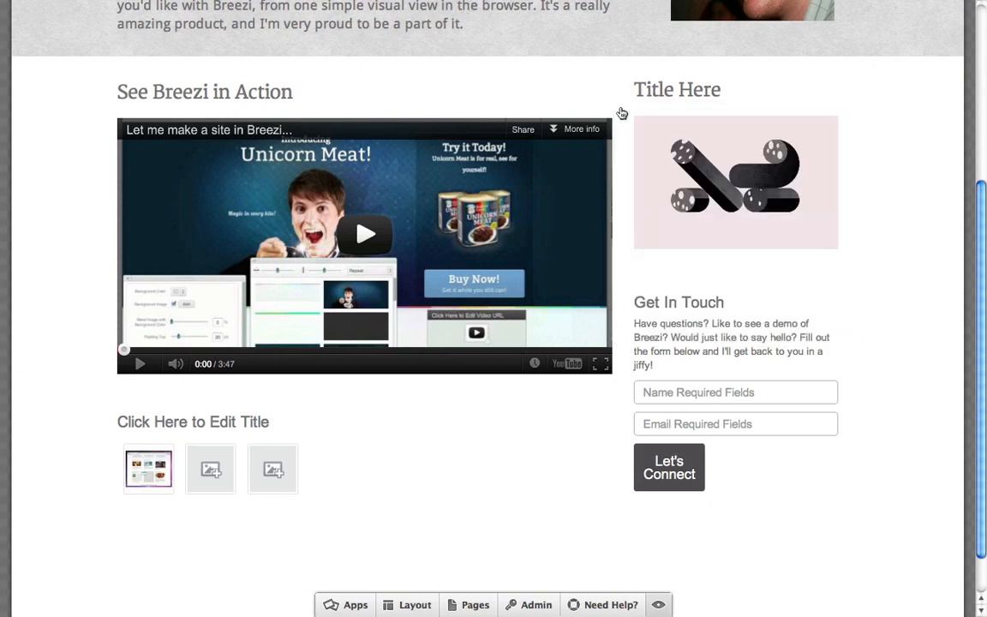
Replace the image in the slideshow under "Title Here" with breezi-tees-stacks.png from the computer and save it.
left_click(730, 169)
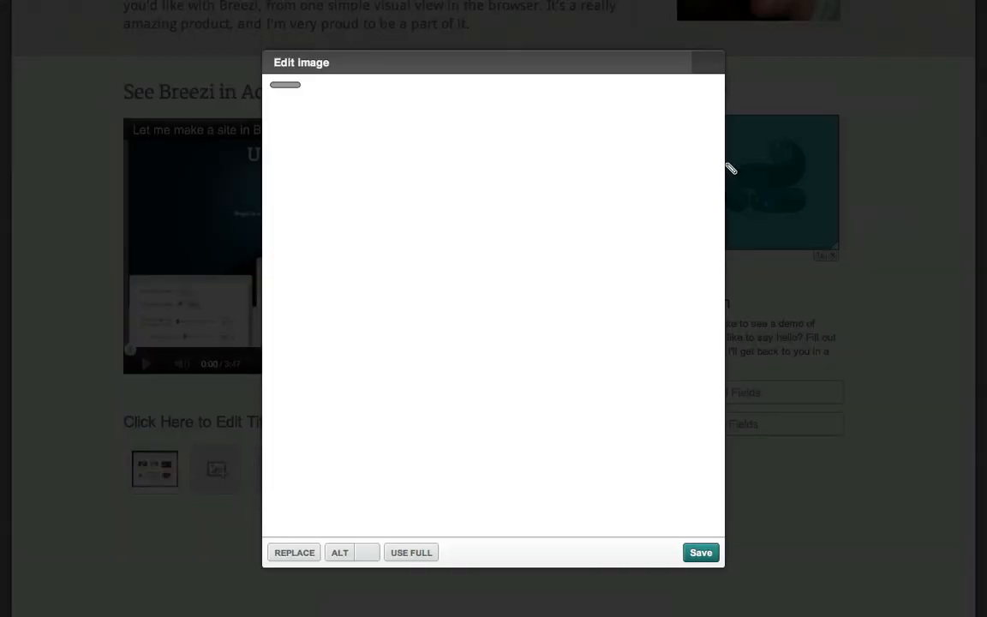
left_click(296, 555)
left_click(324, 573)
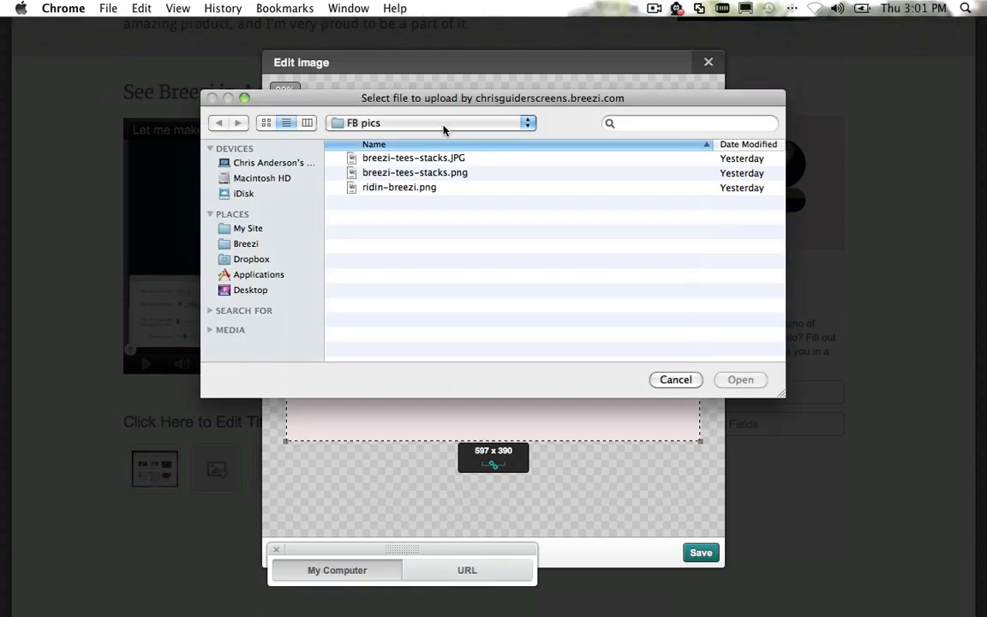
left_click(420, 173)
double_click(422, 173)
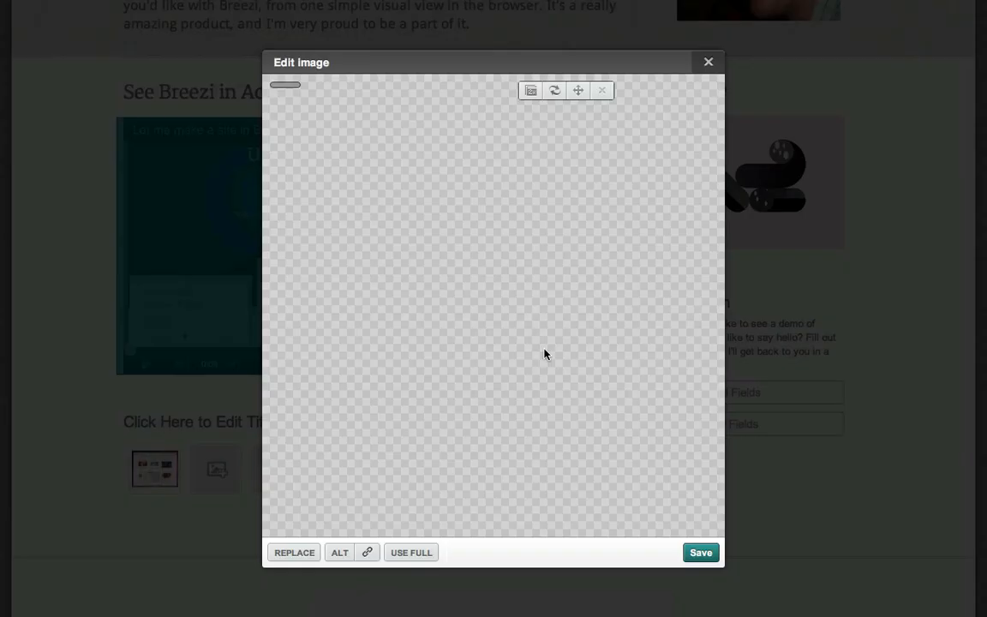
left_click(699, 554)
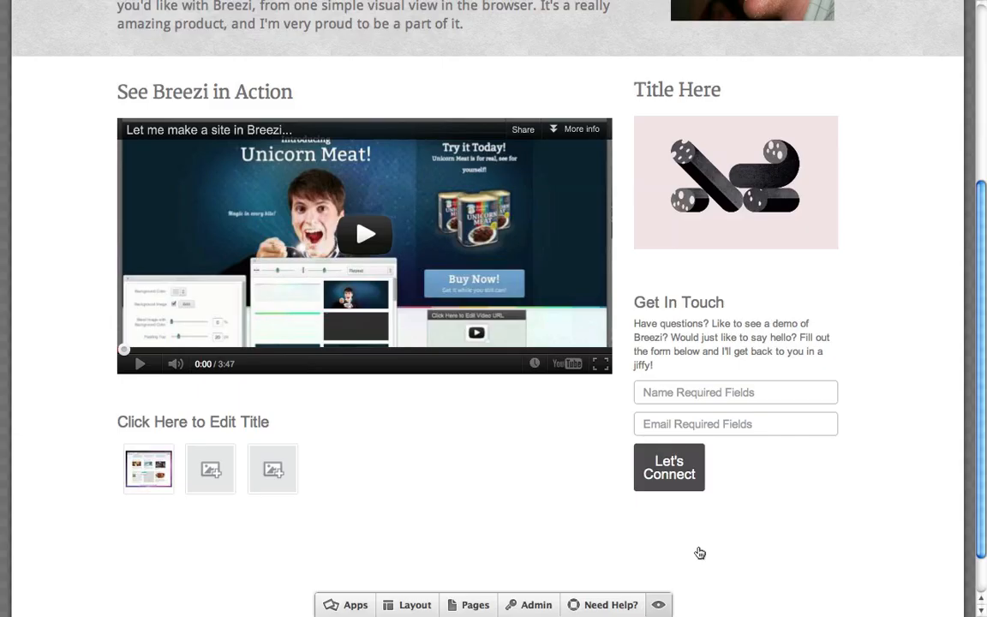
mouse_move(677, 158)
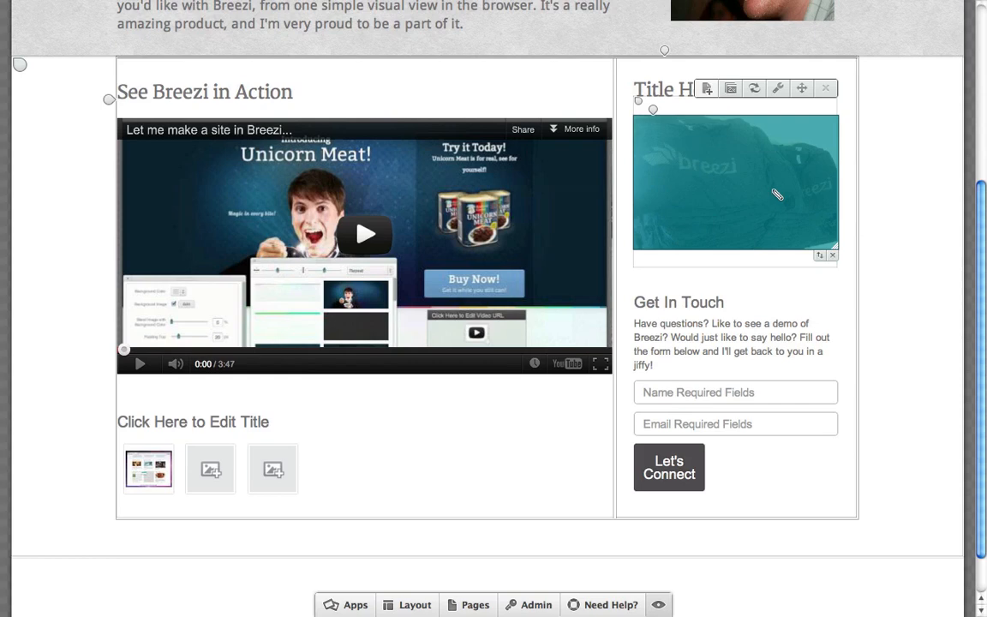
Check which pages use the app version of the "Title Here" text.
left_click(670, 88)
left_click(670, 89)
triple_click(696, 89)
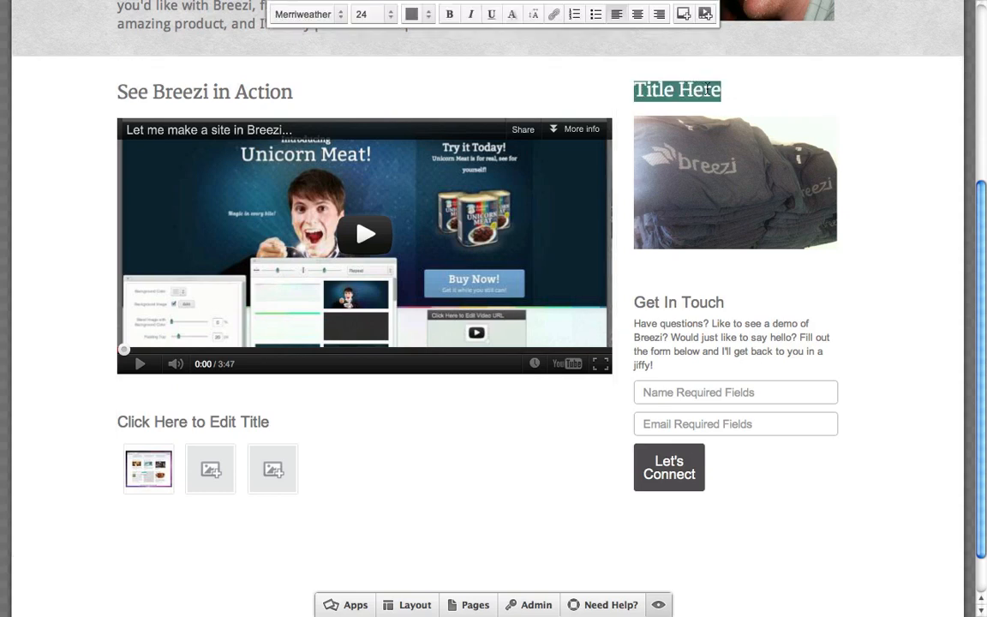
left_click(798, 85)
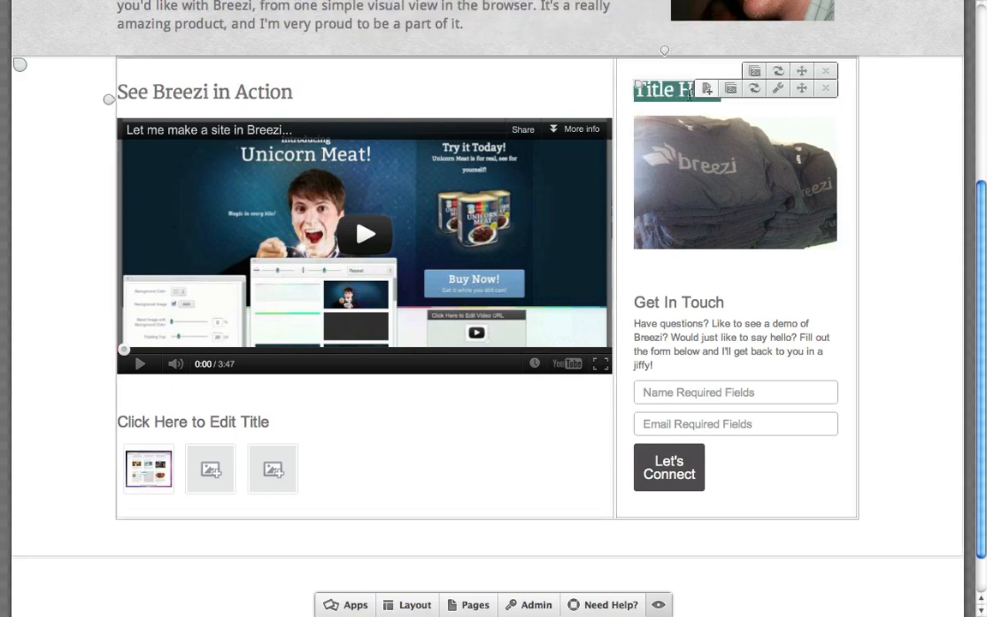
left_click(778, 72)
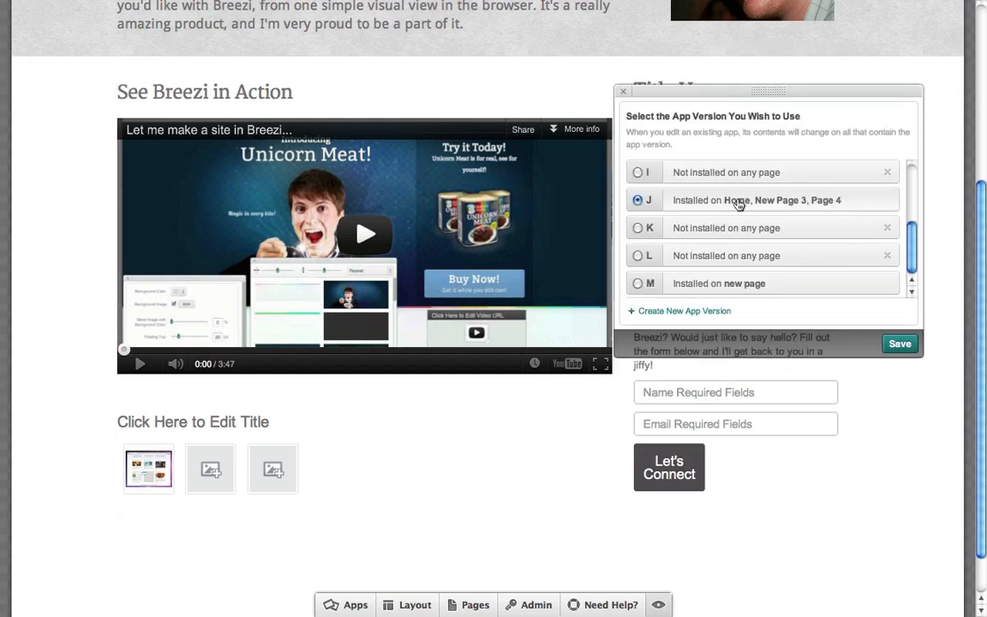
left_click(950, 190)
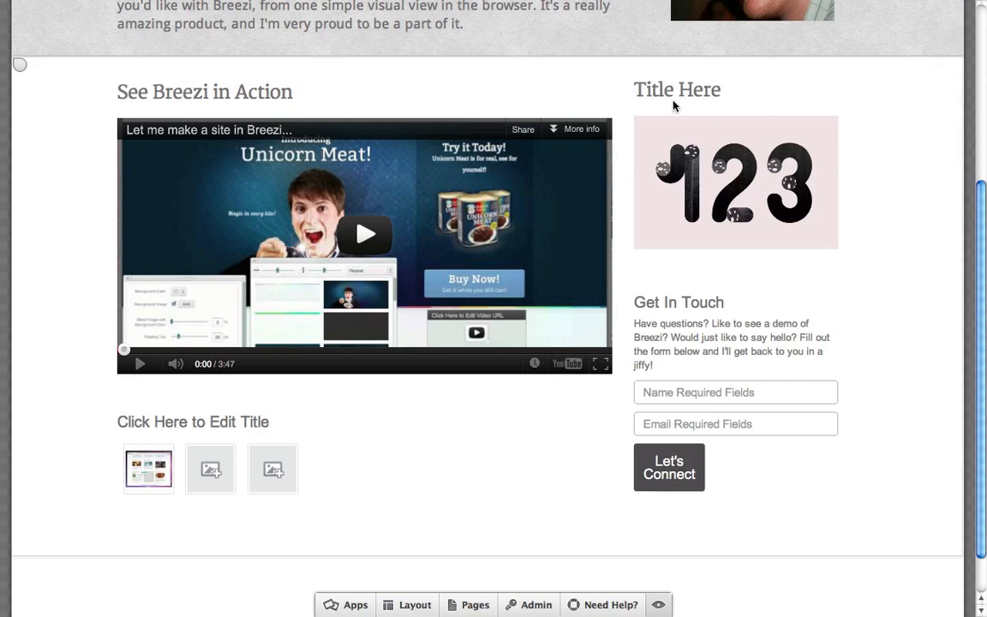
Change the "Title Here" heading above the slideshow to "New Heading".
mouse_move(663, 90)
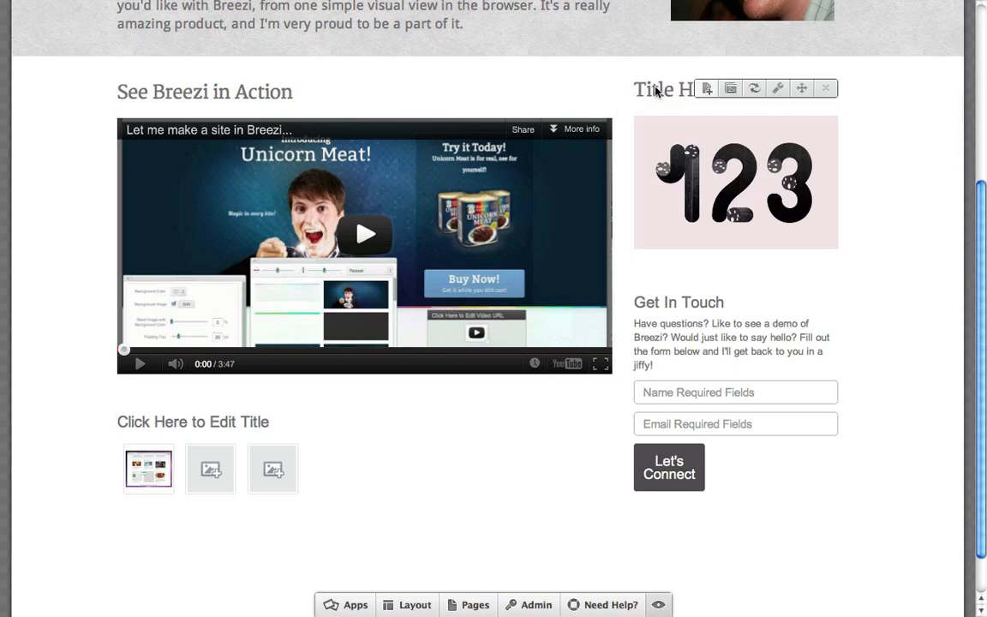
left_click(658, 86)
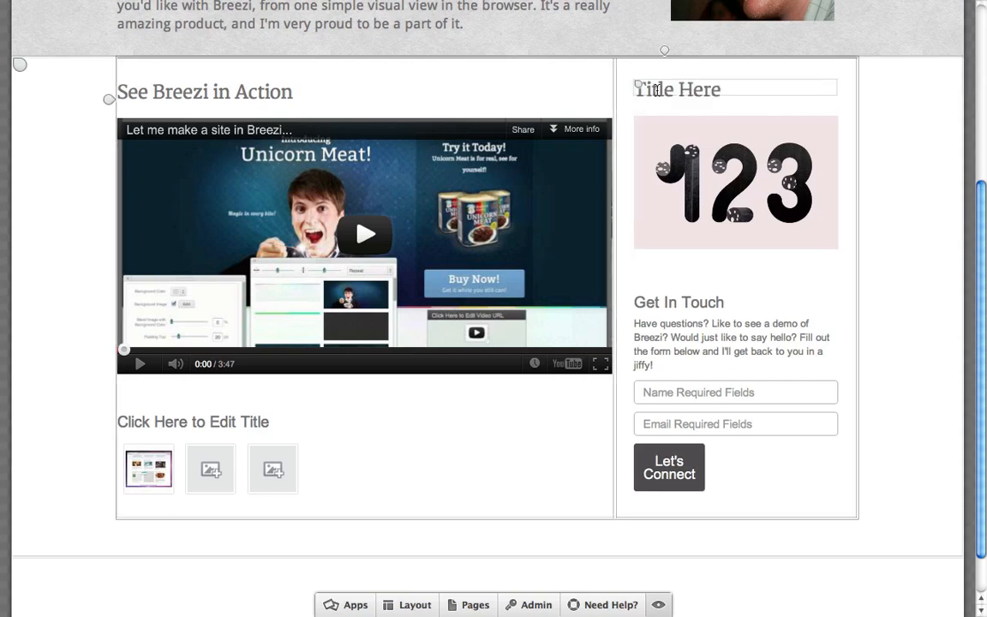
triple_click(656, 89)
type("New ")
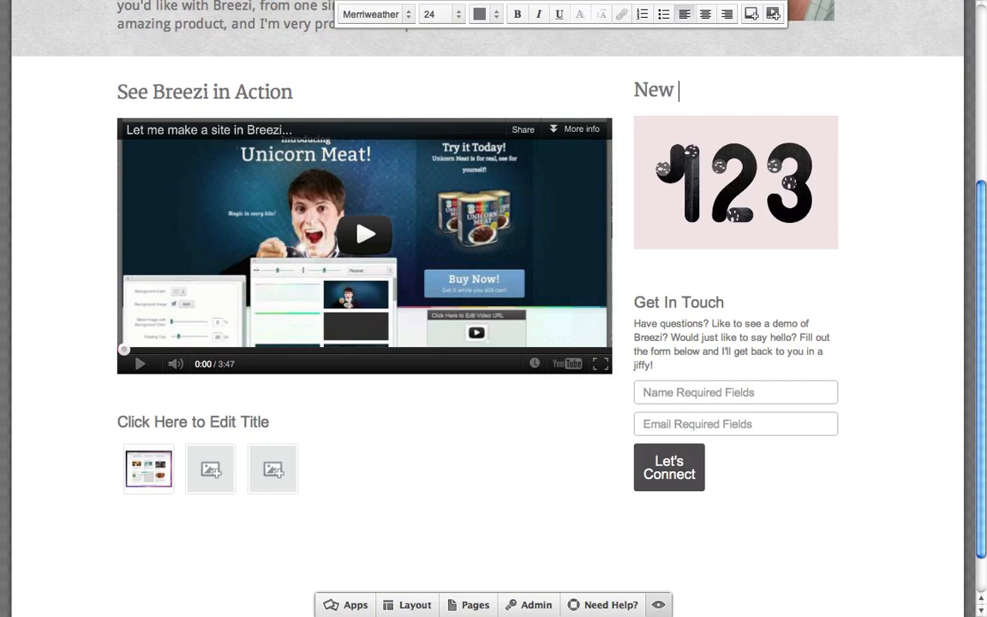
type("Heading")
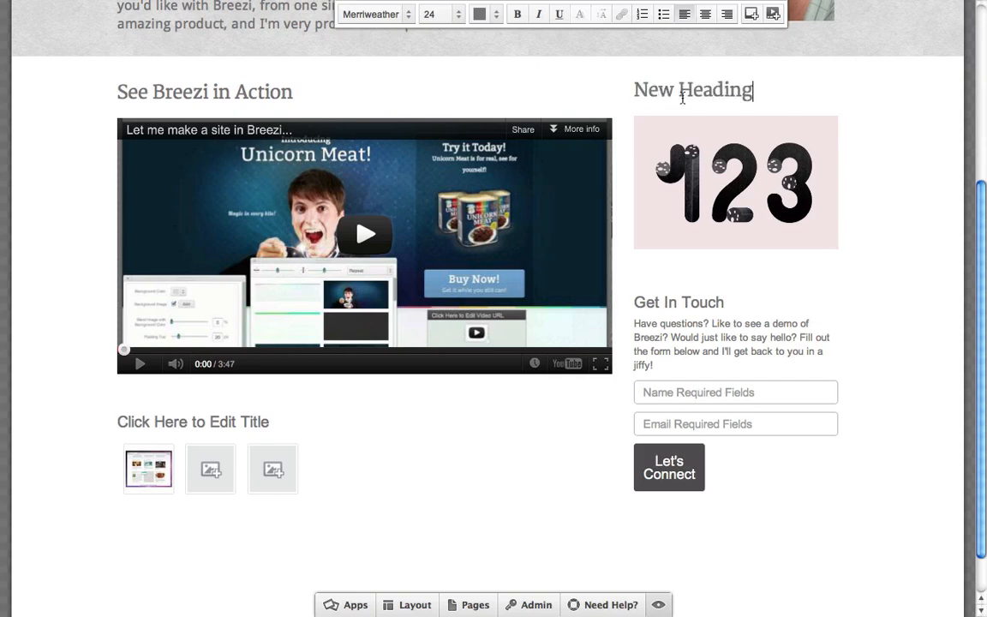
left_click(879, 115)
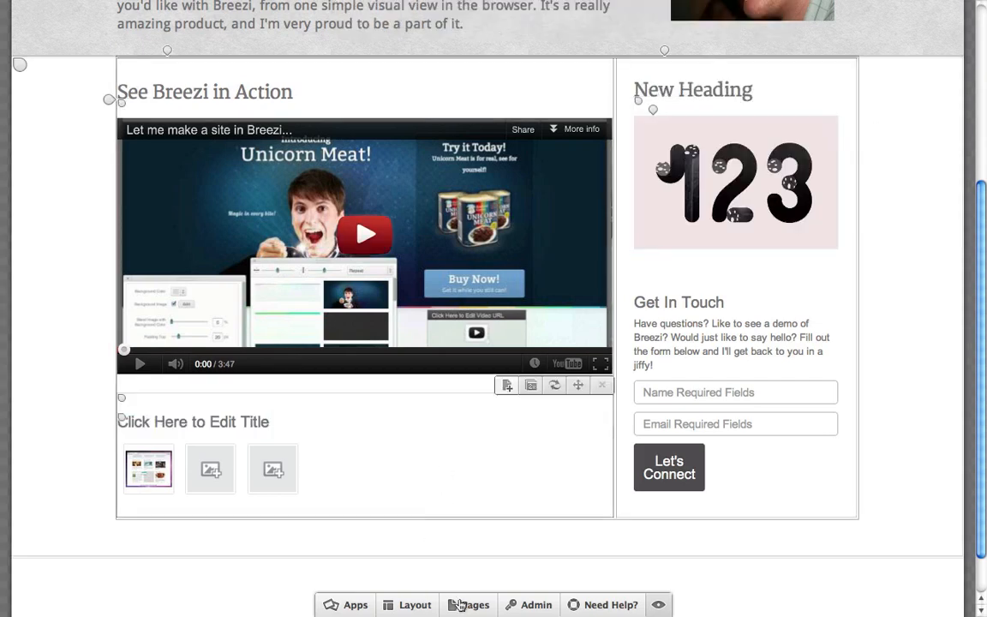
Switch to the Home page and examine the shared heading and the slideshows beneath it.
left_click(462, 605)
left_click(463, 410)
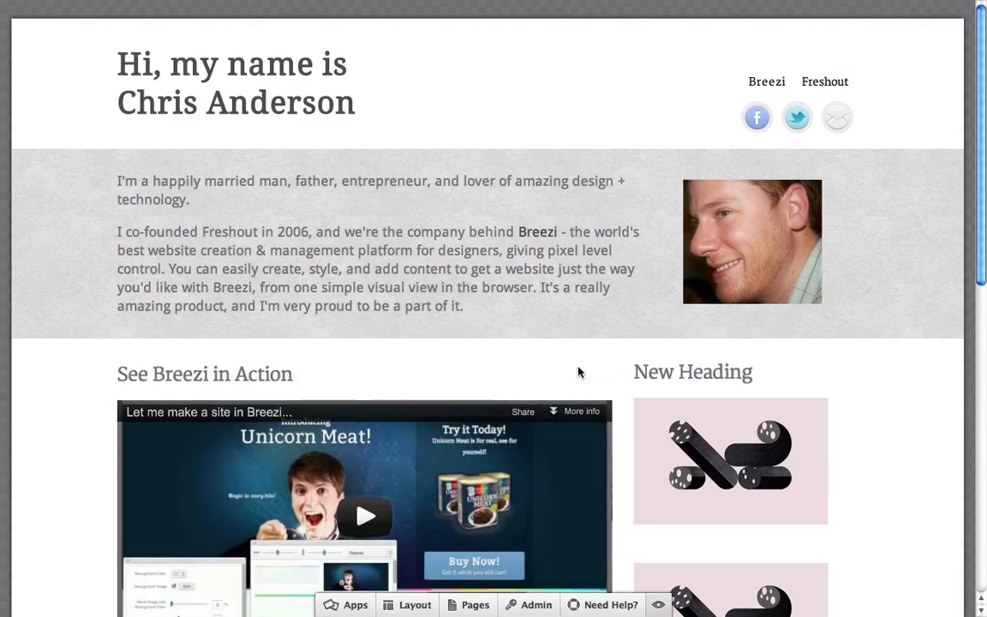
scroll(579, 371, "down", 3)
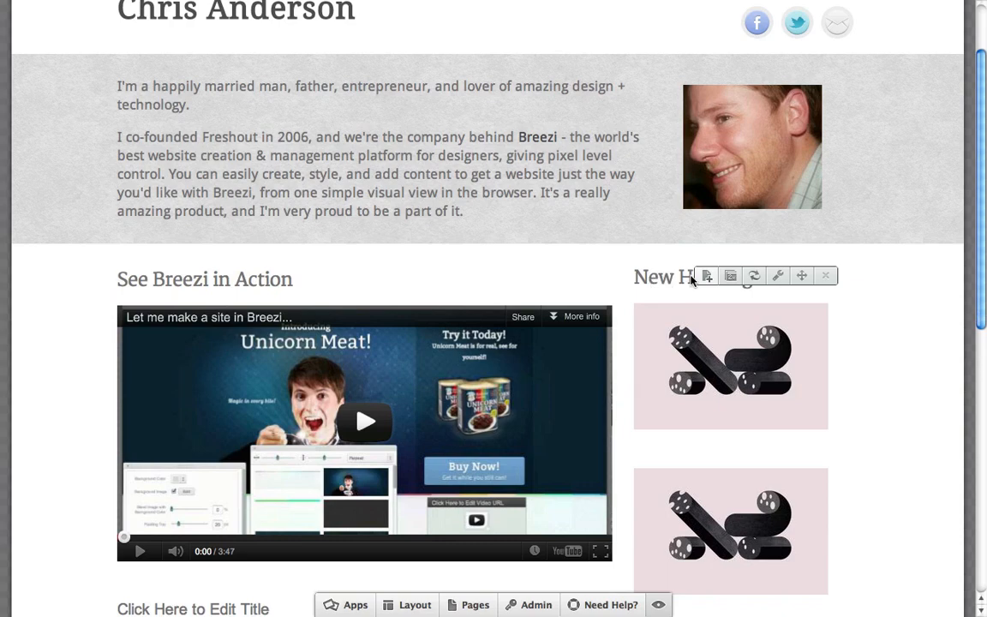
scroll(836, 351, "down", 1)
scroll(838, 358, "down", 4)
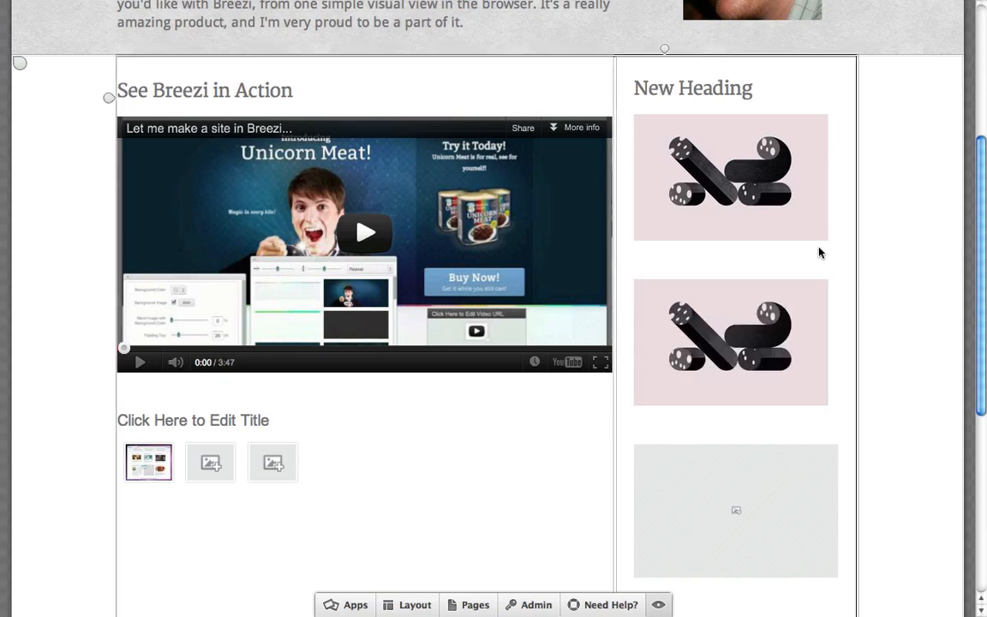
mouse_move(737, 172)
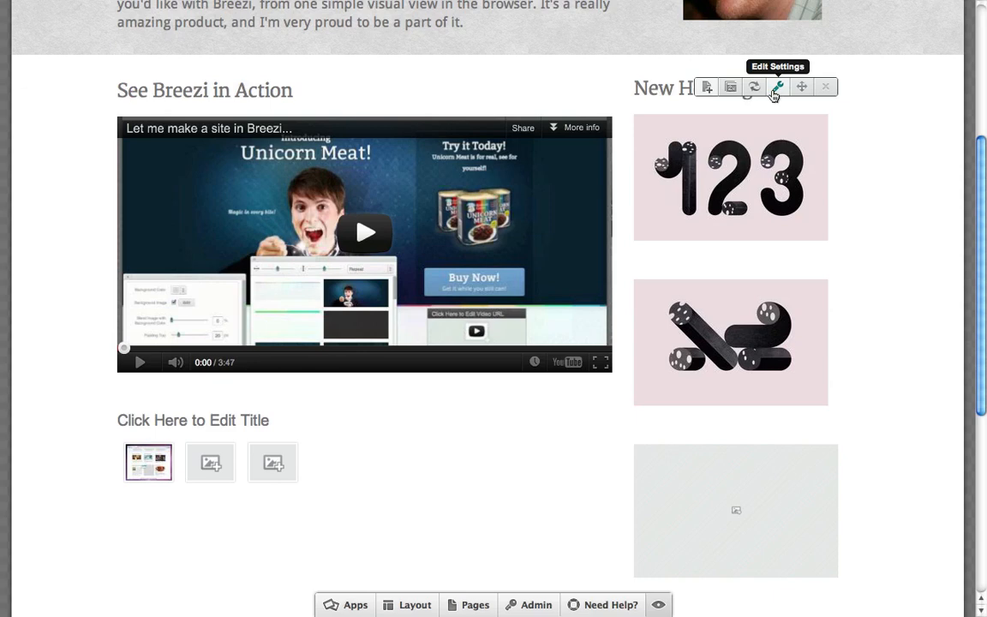
left_click(645, 201)
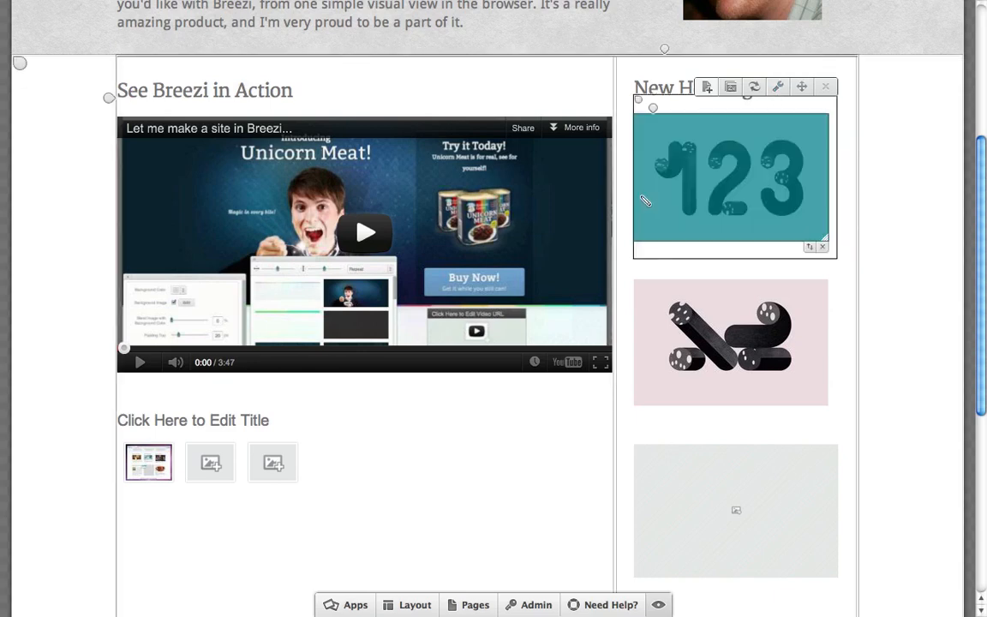